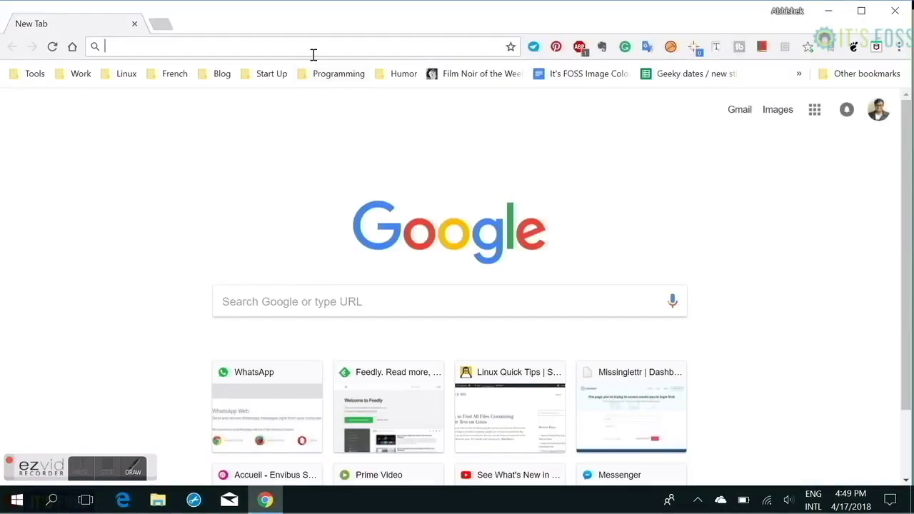
Search the web for "download ubuntu" and open the Download Ubuntu Desktop page on ubuntu.com.
left_click(313, 53)
type("dow")
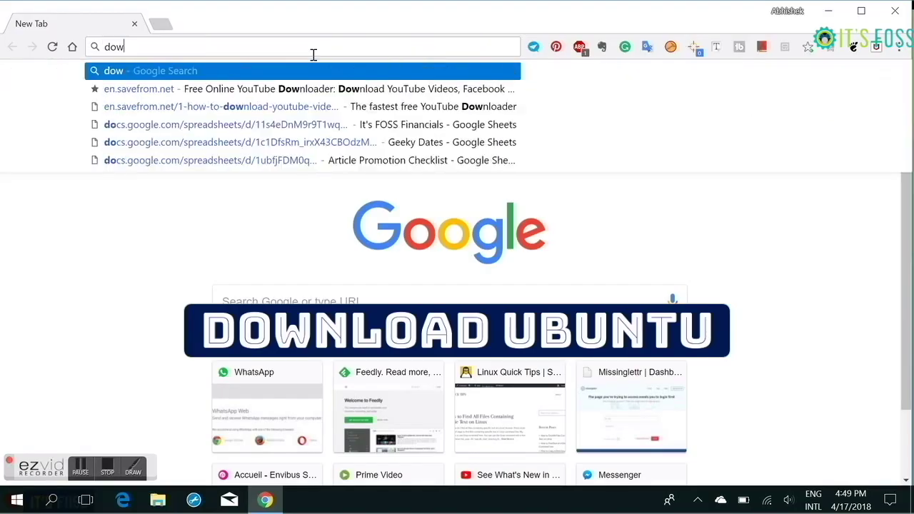
type("nload ubuntu")
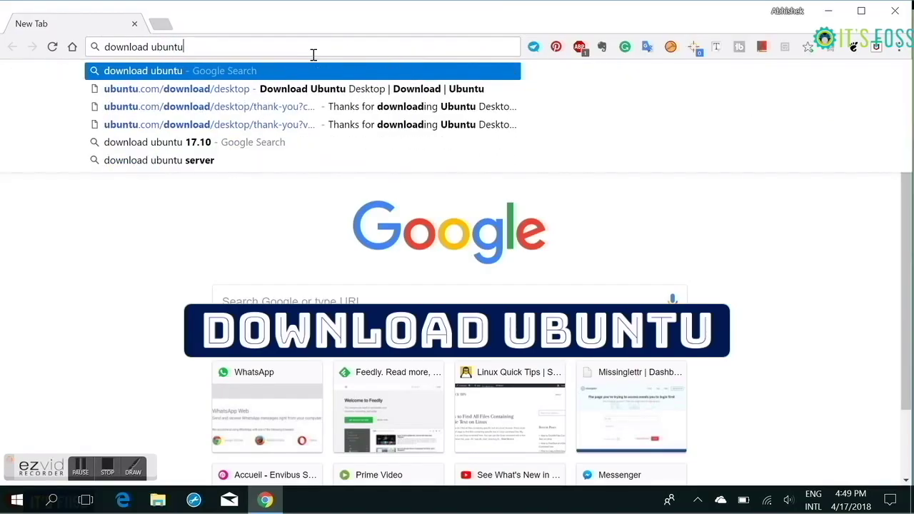
key("Return")
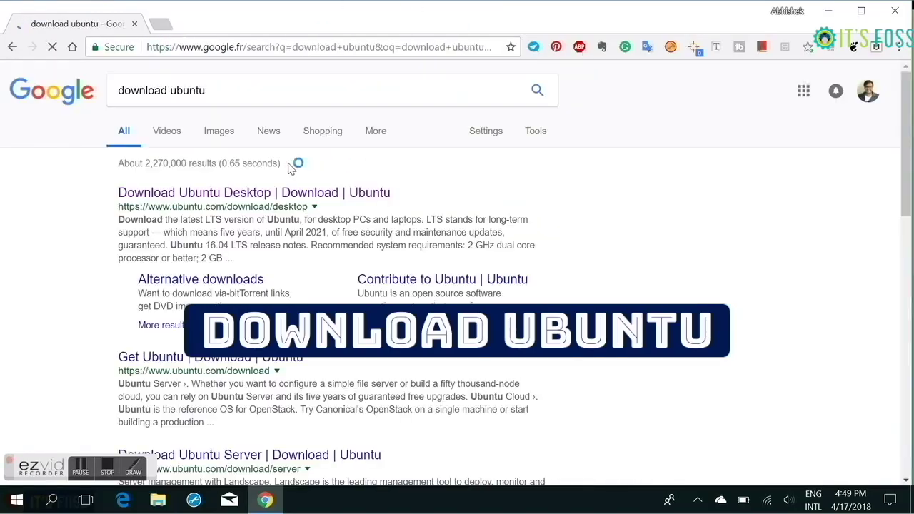
left_click(279, 191)
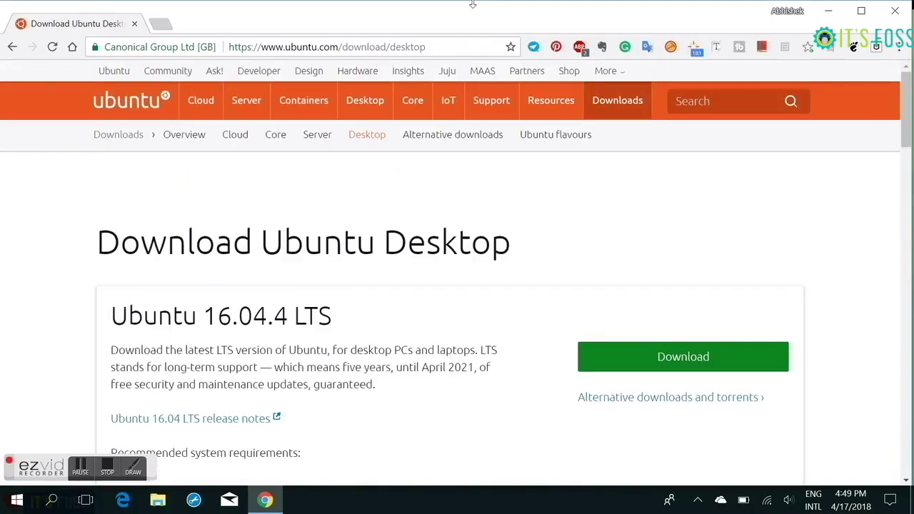
Download the Ubuntu 16.04.4 LTS desktop image, skipping the contribution to Canonical.
scroll(477, 292, "down", 2)
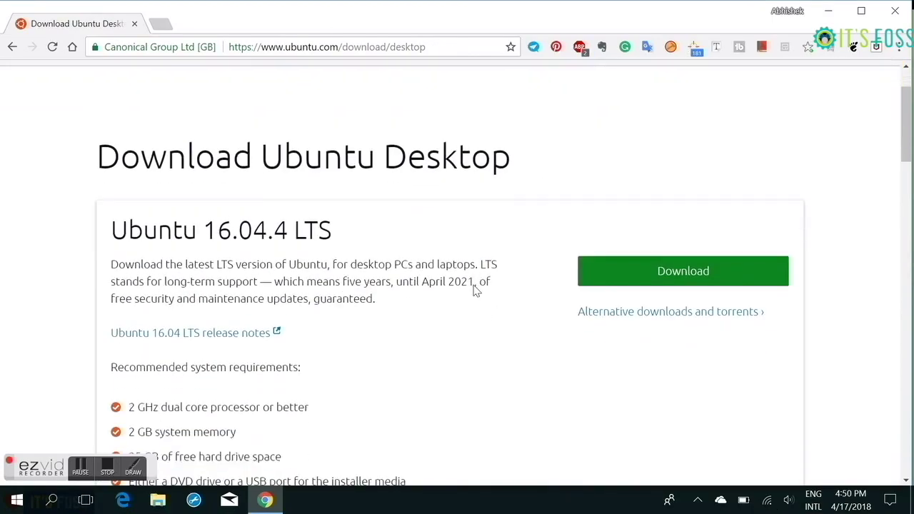
left_click(655, 245)
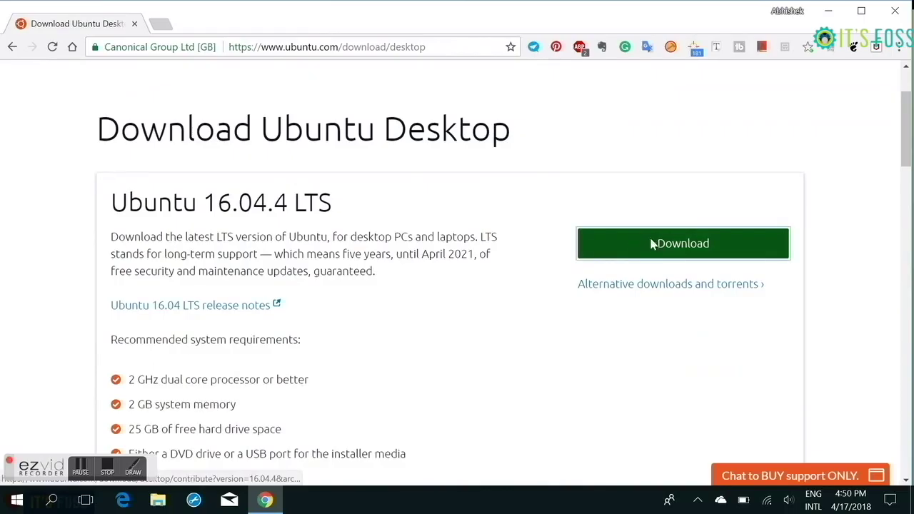
scroll(431, 259, "down", 10)
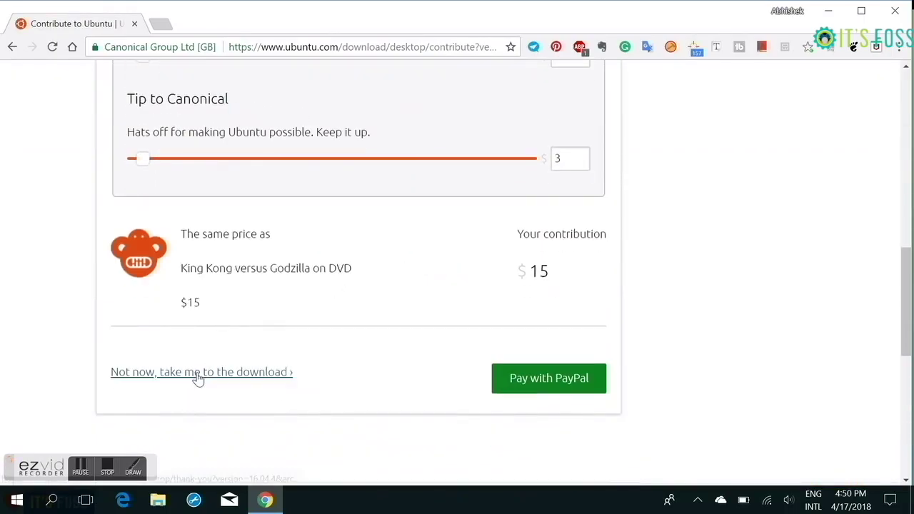
left_click(216, 374)
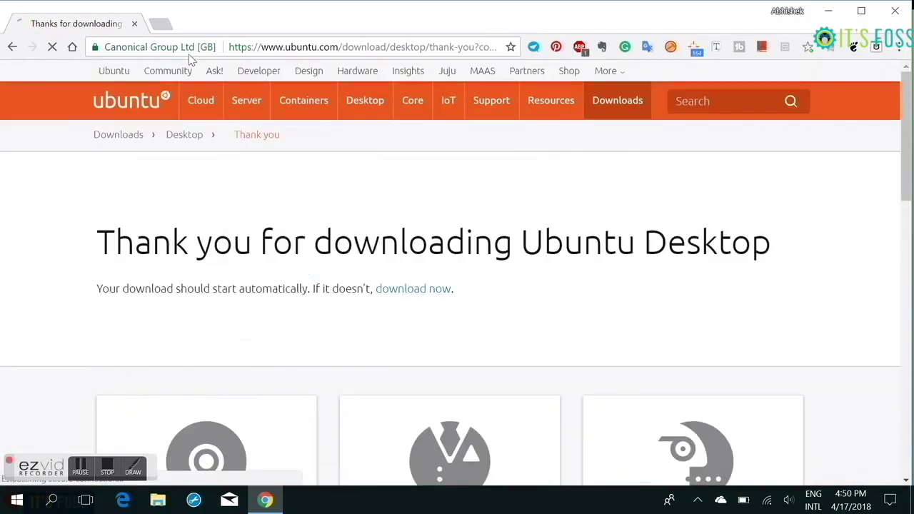
Open the Etcher website at etcher.io in a new browser tab.
left_click(166, 25)
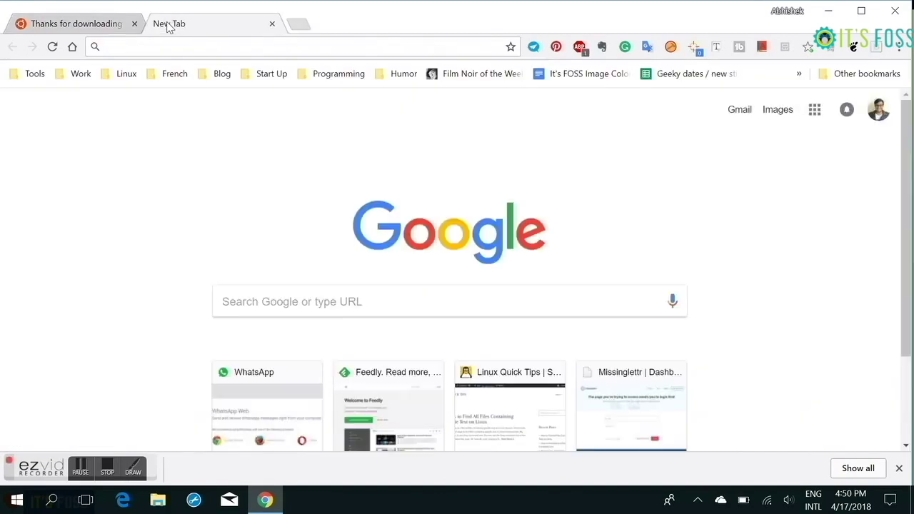
type("etcher")
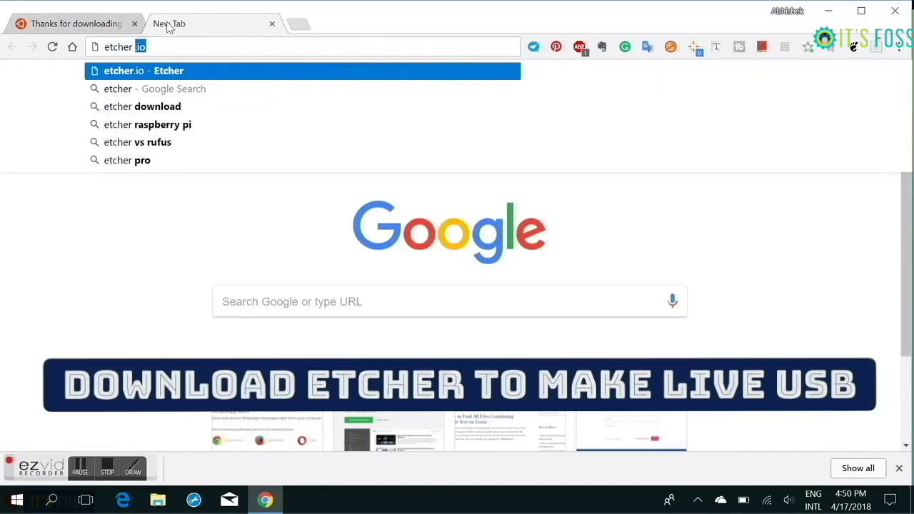
type(".io")
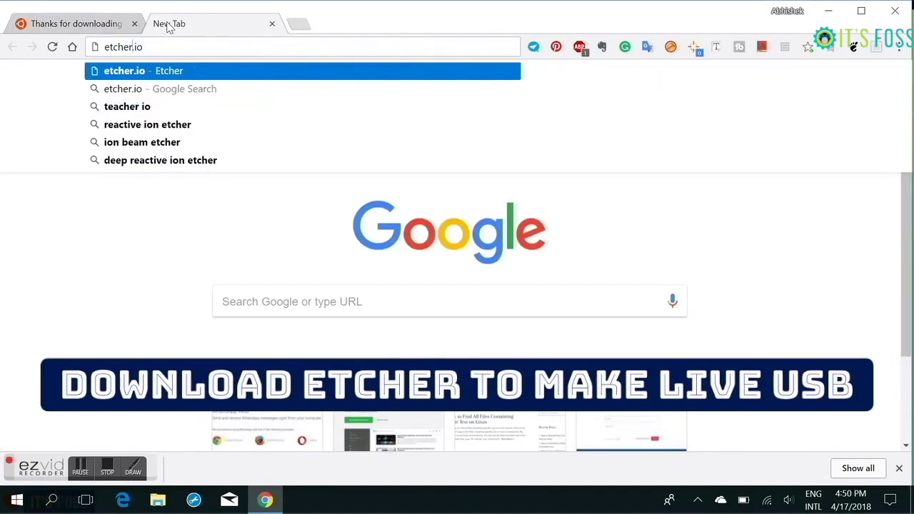
key("Return")
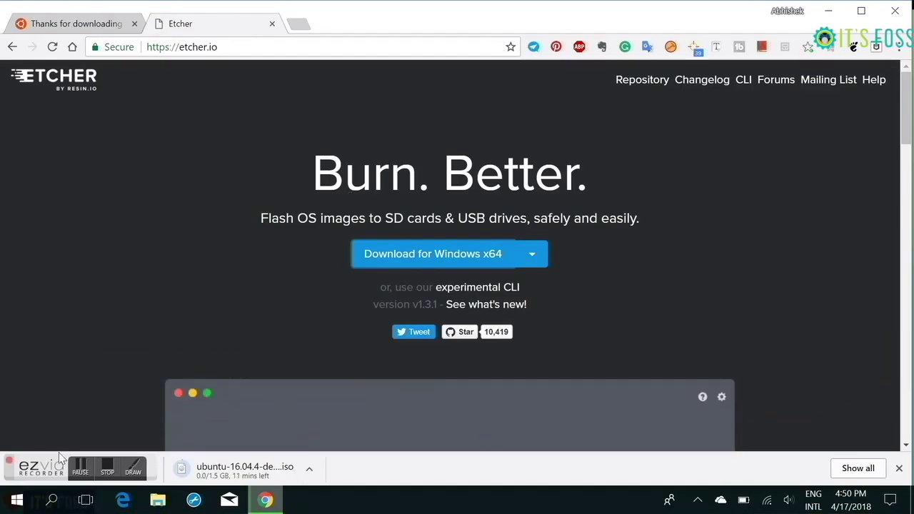
Switch to File Explorer and quick-format the My USB (D:) drive with the FAT32 file system, accepting the erasure of its data.
left_click(160, 502)
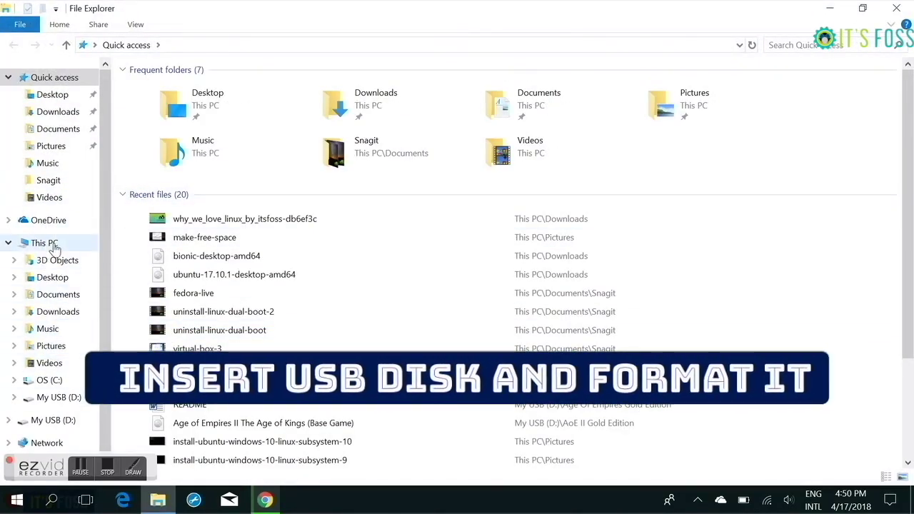
left_click(54, 246)
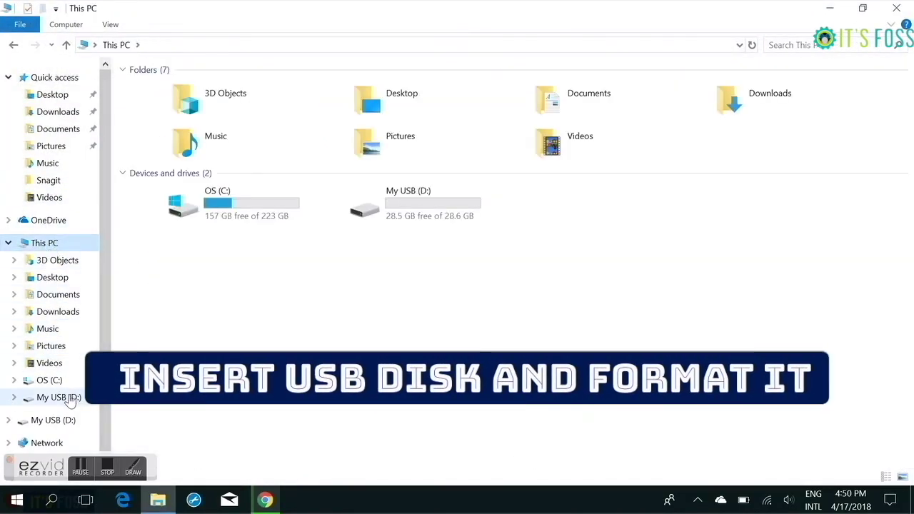
right_click(72, 404)
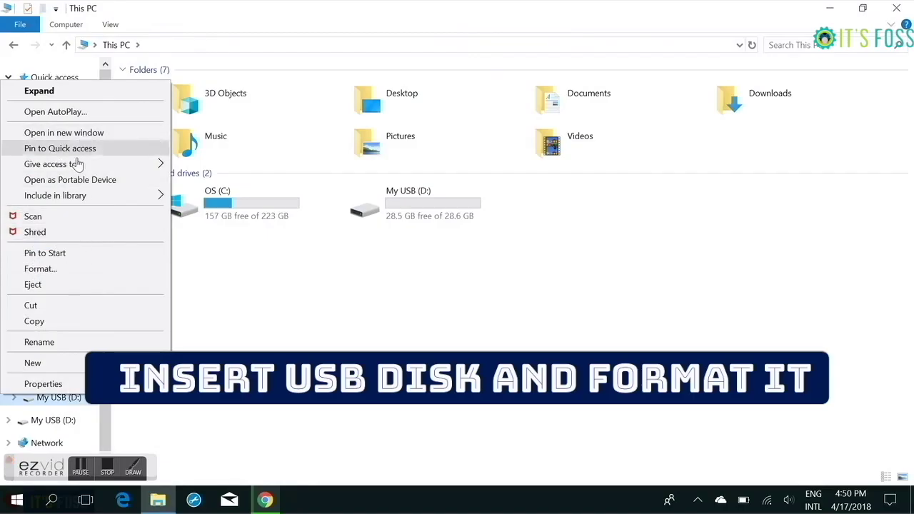
left_click(65, 270)
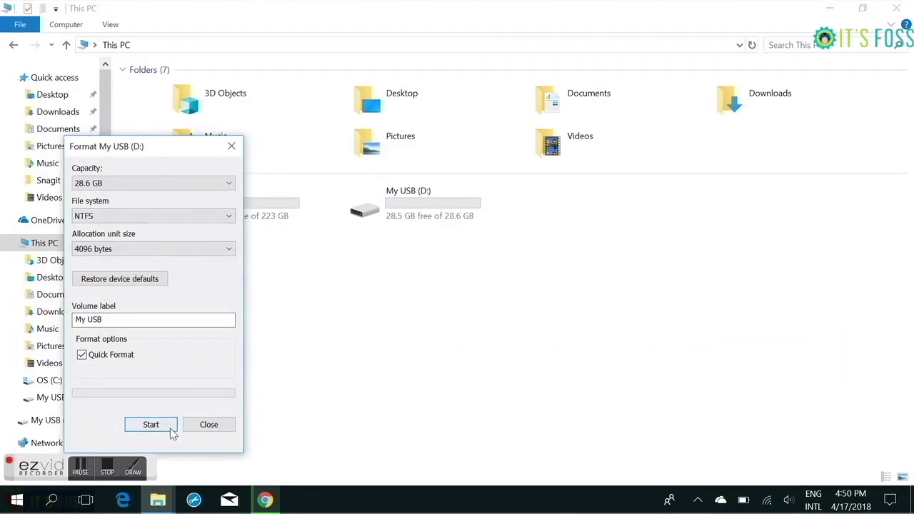
left_click(211, 222)
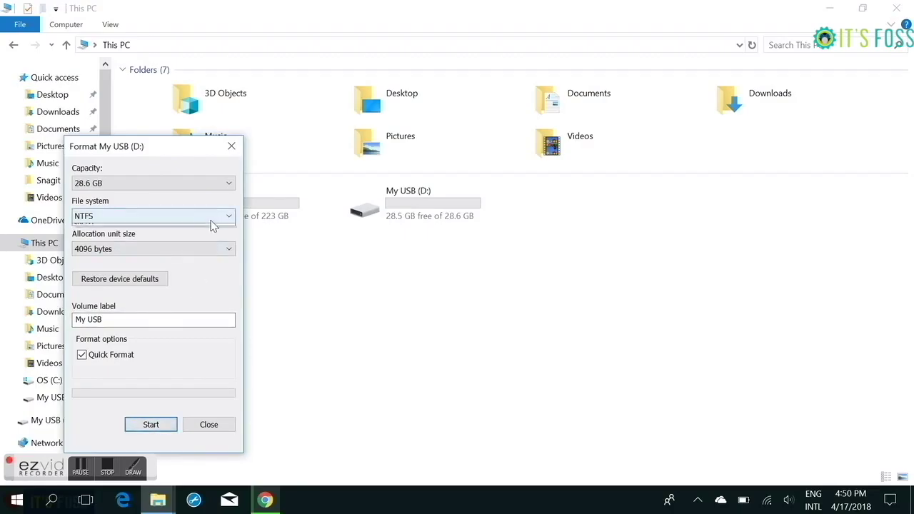
left_click(207, 237)
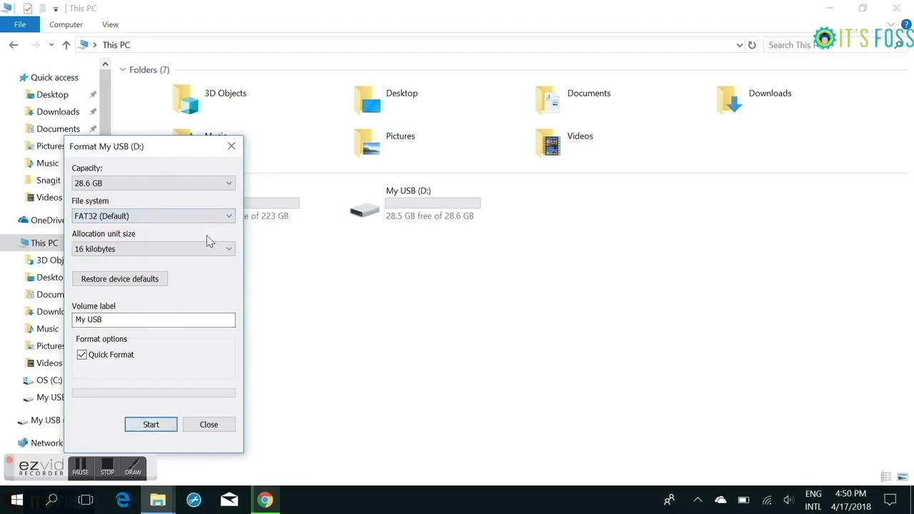
left_click(152, 425)
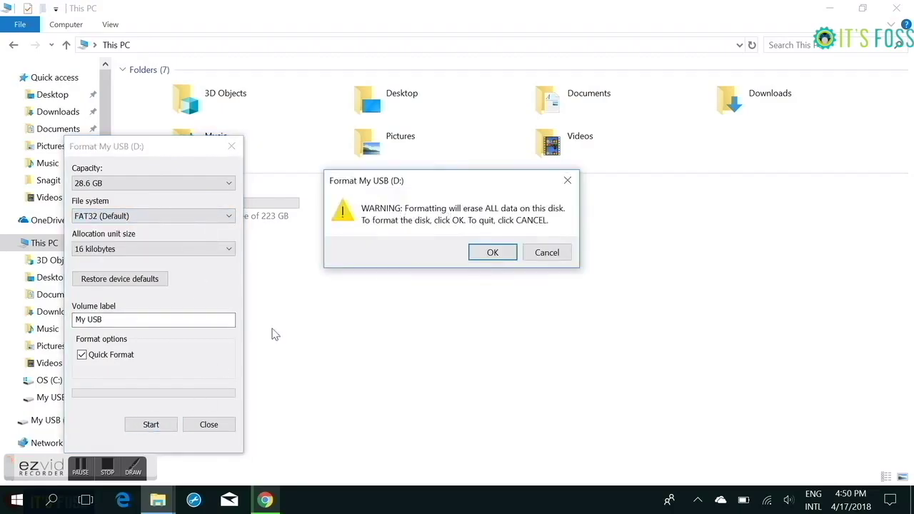
left_click(492, 254)
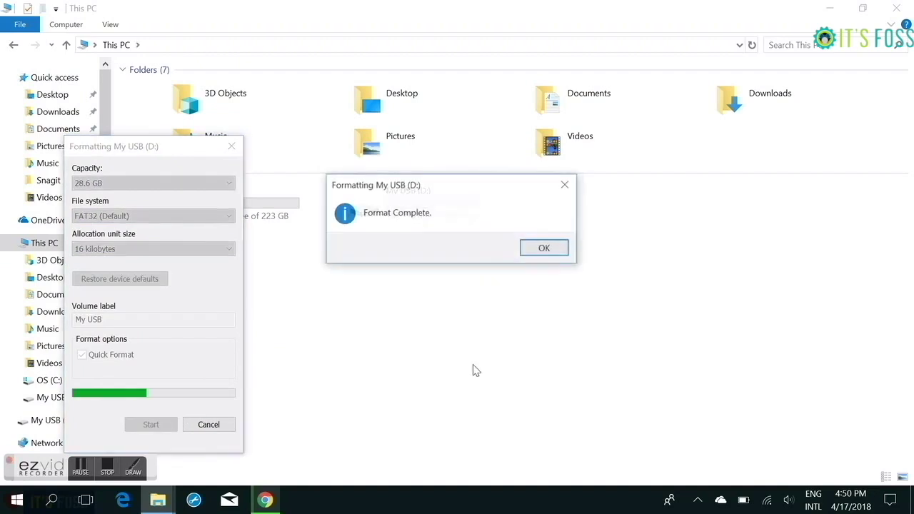
left_click(547, 249)
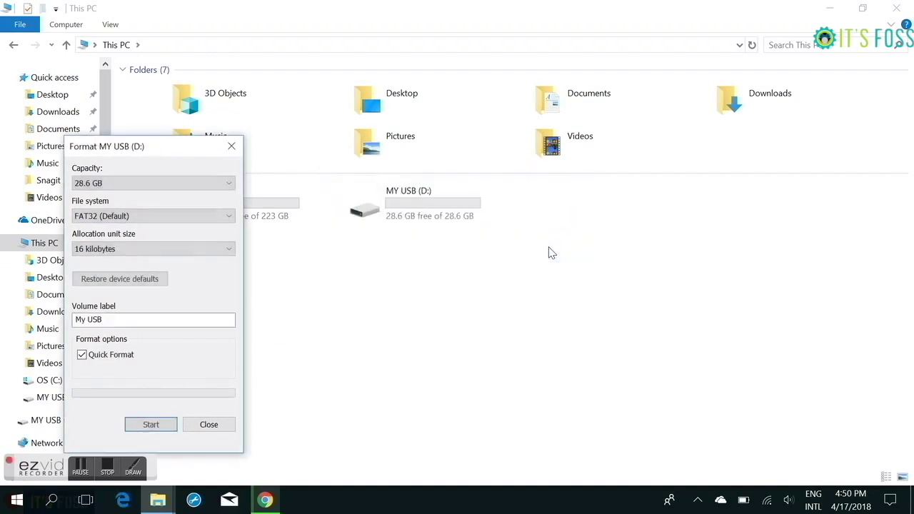
left_click(209, 425)
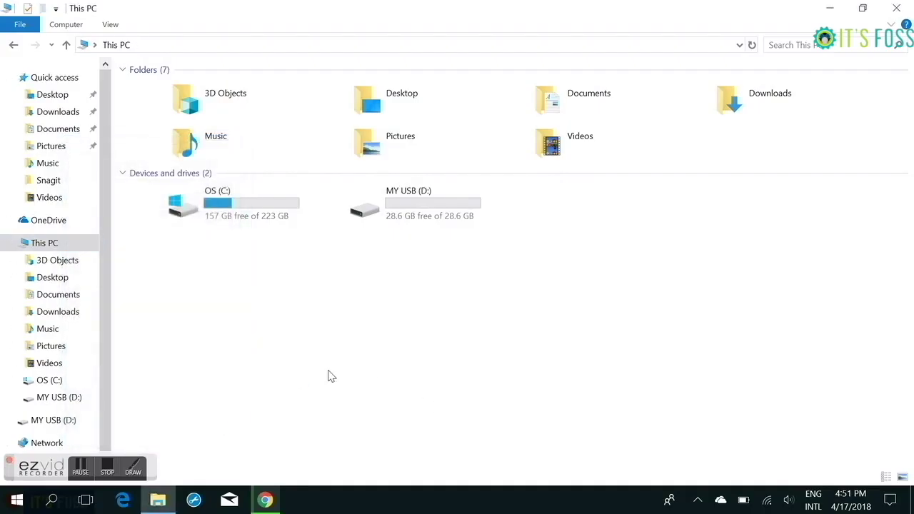
Open Disk Management, minimise the File Explorer and browser windows behind it, and move its window higher on the desktop.
left_click(19, 501)
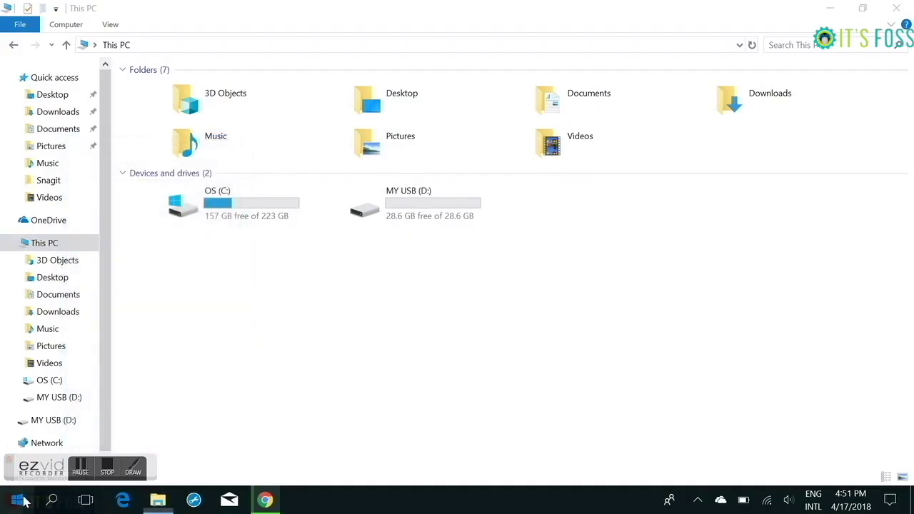
type("disk")
left_click(201, 154)
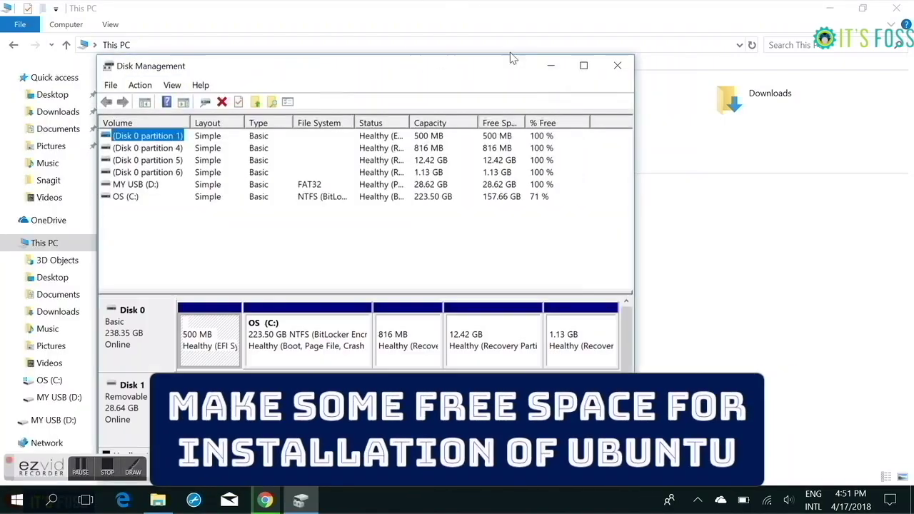
left_click(829, 8)
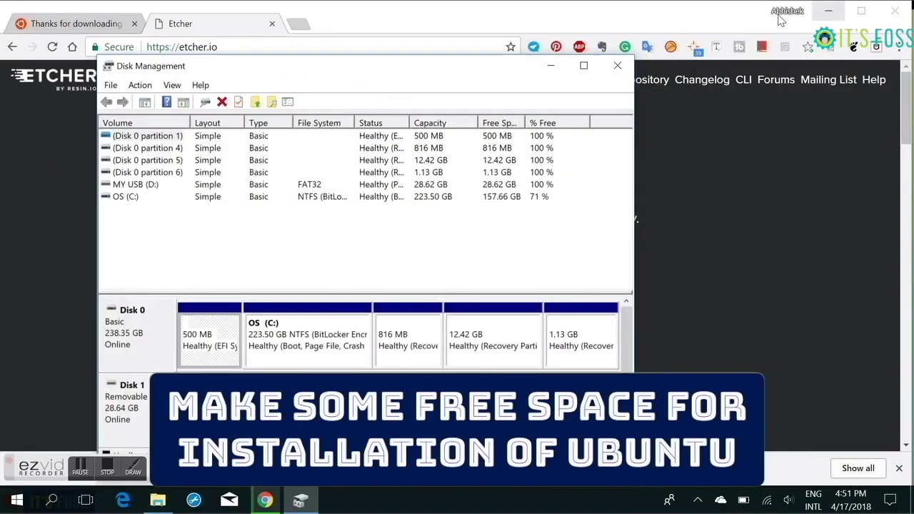
left_click(833, 9)
left_click_drag(493, 69, 529, 31)
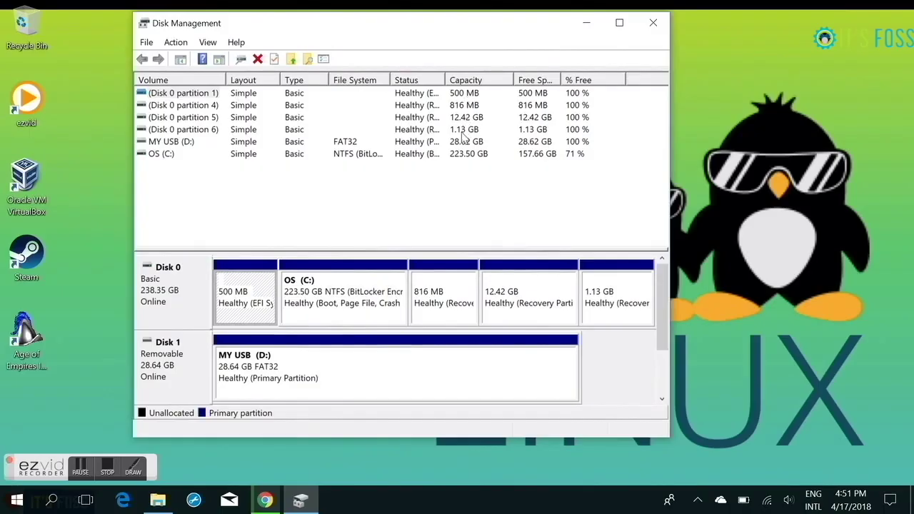
Shrink the OS (C:) volume on Disk 0 to free about 98.43 GB of unallocated space for Ubuntu.
left_click(338, 314)
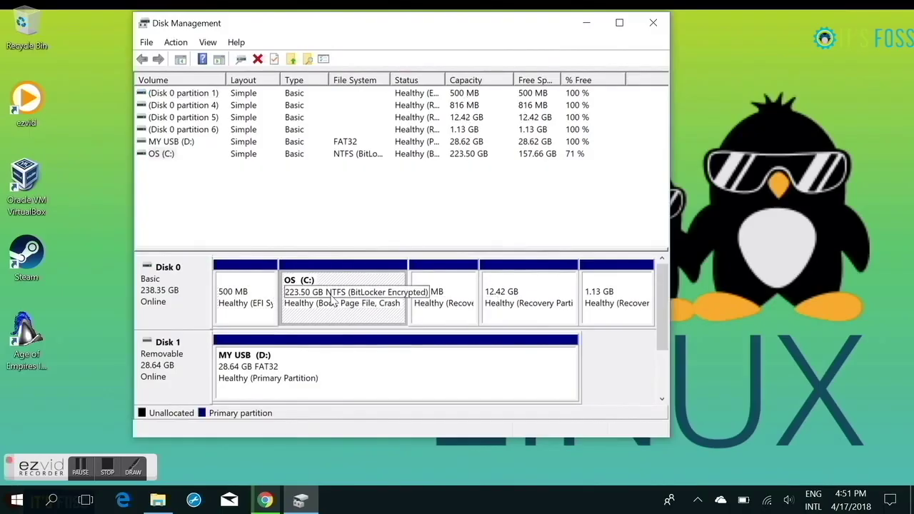
right_click(332, 299)
left_click(383, 412)
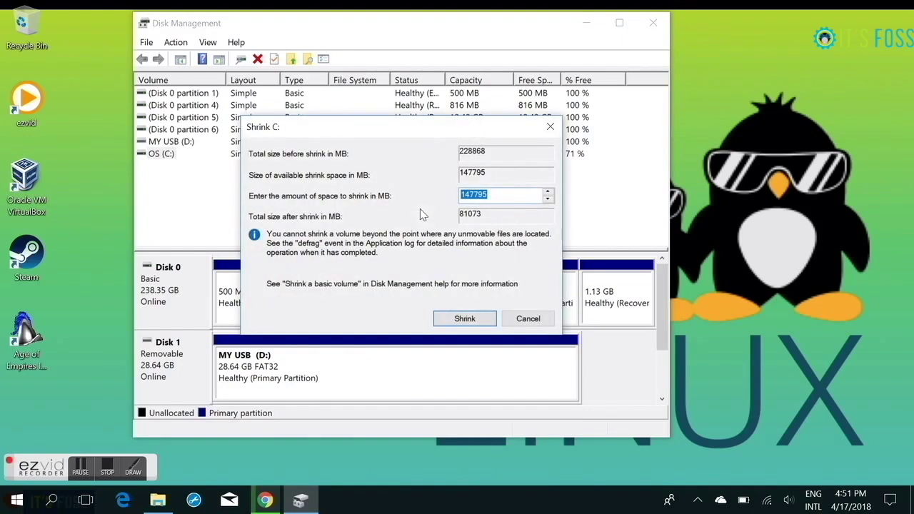
left_click(480, 200)
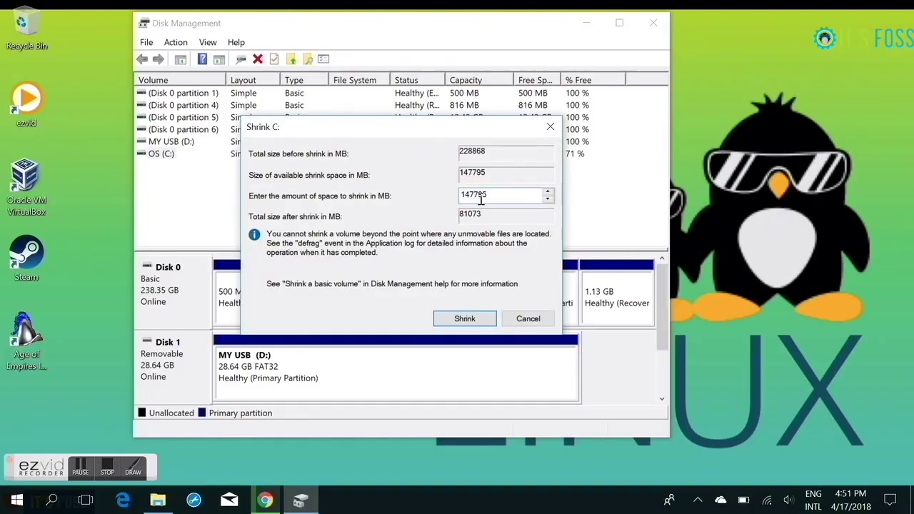
key("Left")
key("BackSpace")
type("00")
left_click(466, 319)
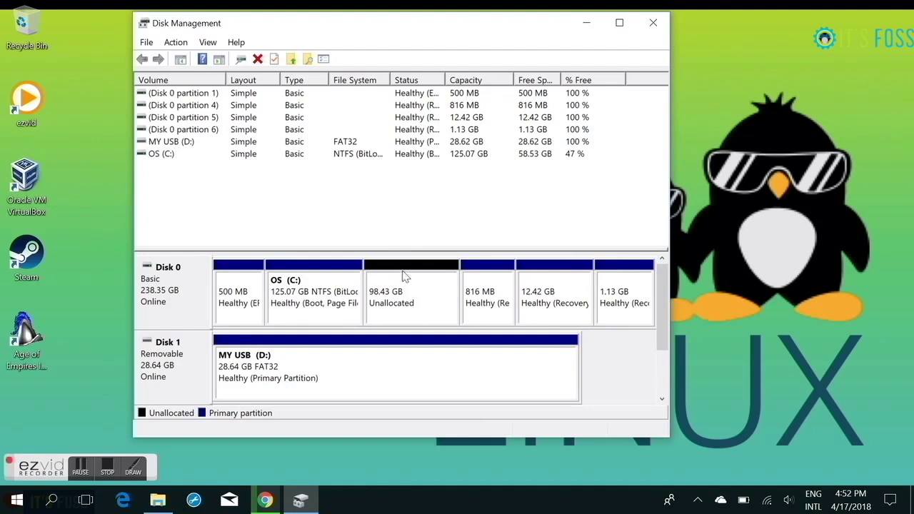
Check the options available for the unallocated space on Disk 0 without creating a volume.
left_click(404, 299)
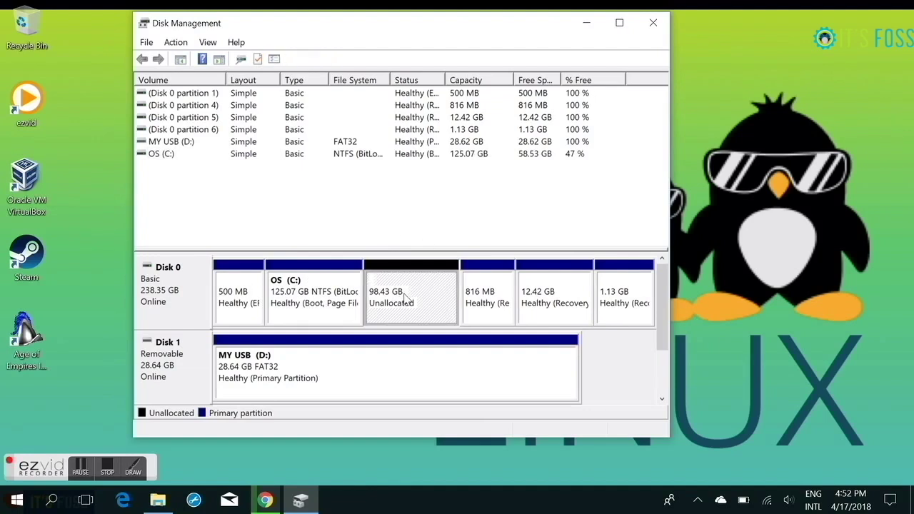
right_click(402, 297)
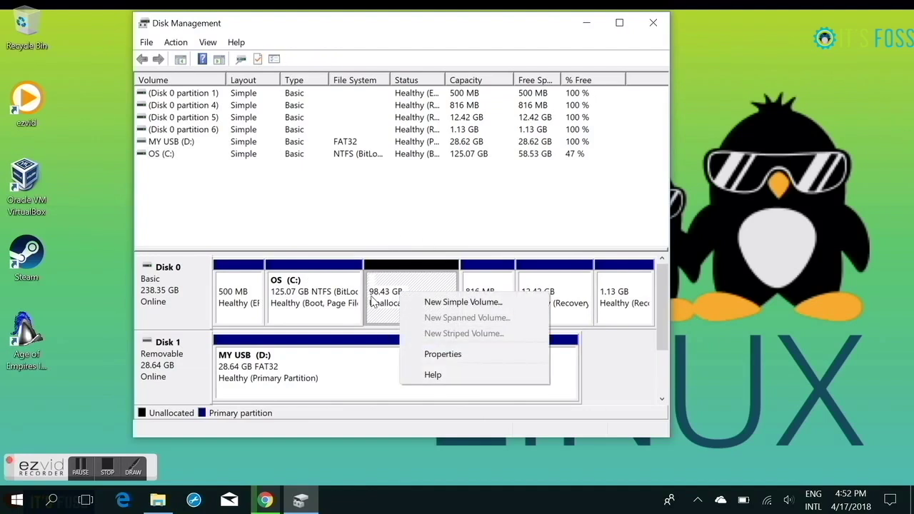
left_click(380, 307)
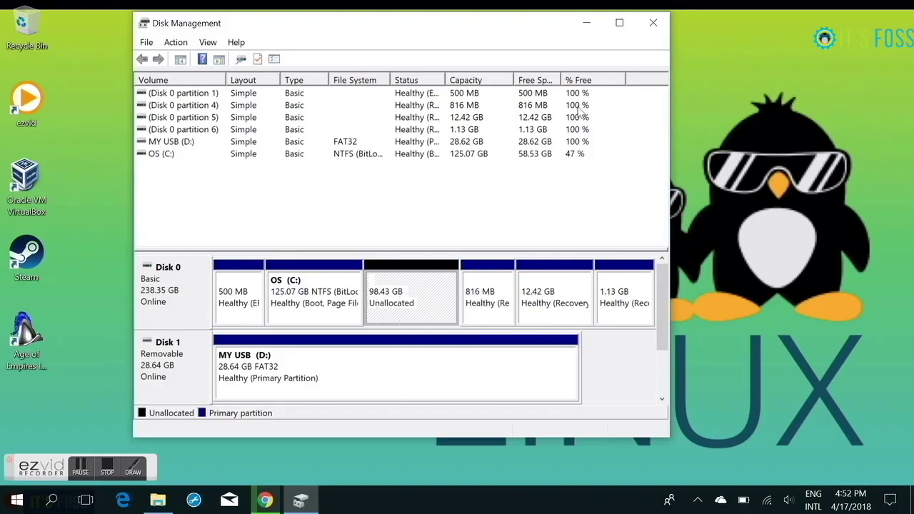
Switch to File Explorer and install Etcher by running Etcher-Setup-1.3.1-x64 from the Downloads folder and accepting its license agreement.
left_click(587, 23)
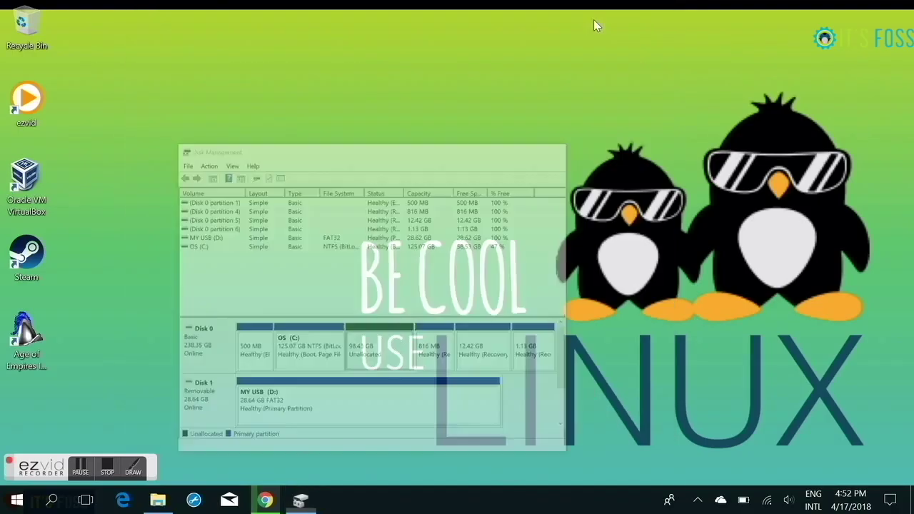
left_click(158, 500)
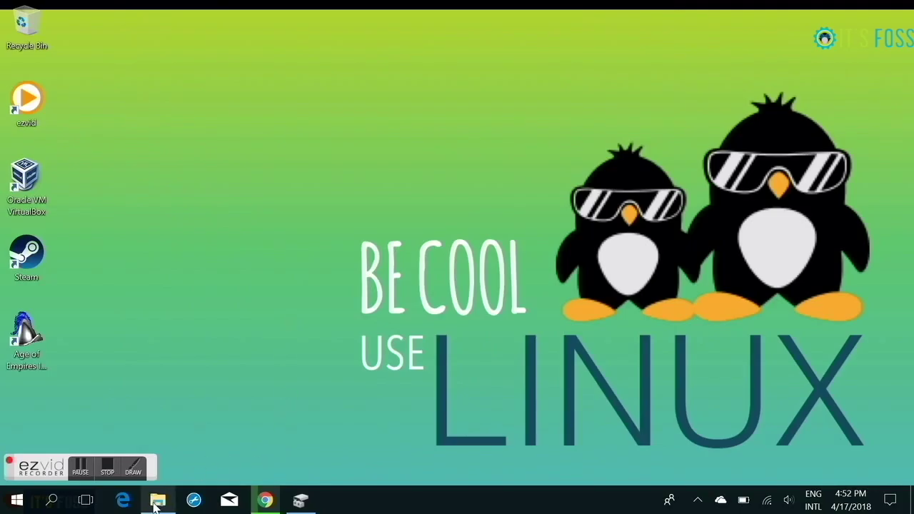
left_click(59, 113)
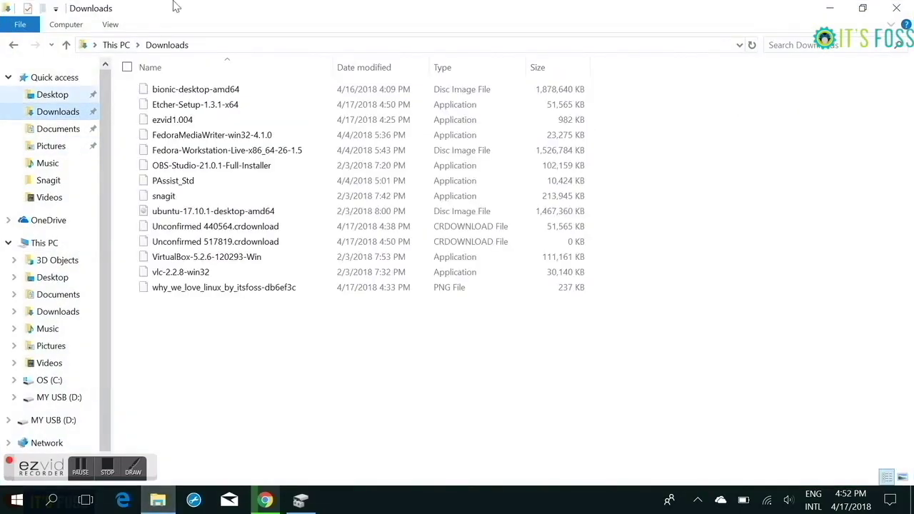
left_click(209, 106)
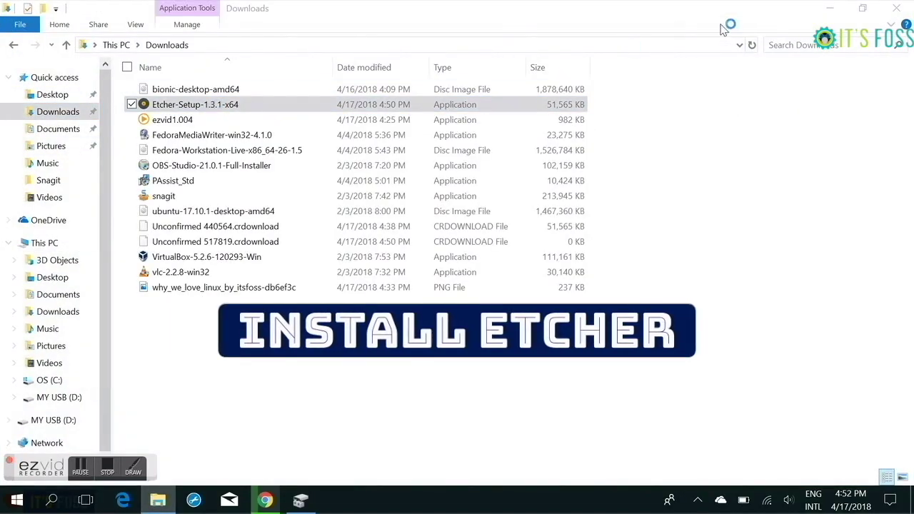
left_click(830, 9)
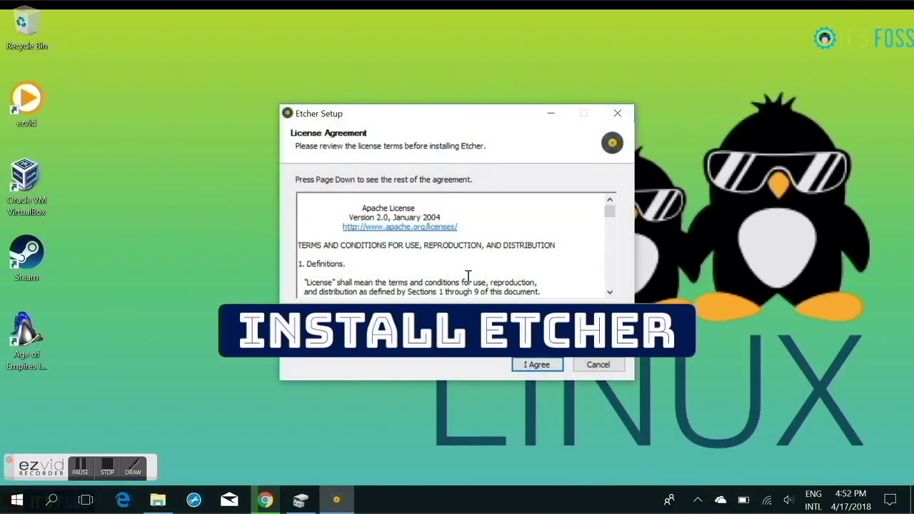
left_click(537, 365)
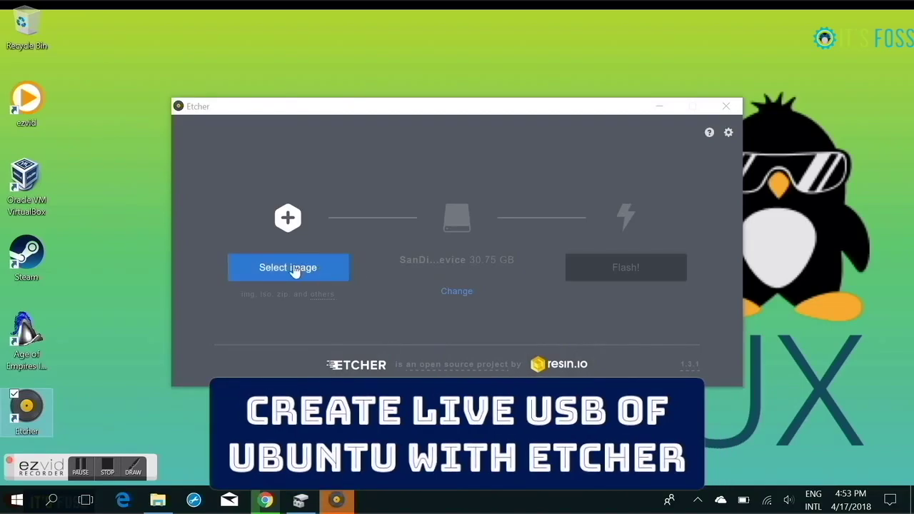
Flash the bionic-desktop-amd64 image from the Downloads folder onto the SanDisk Ultra USB device with Etcher.
left_click(296, 270)
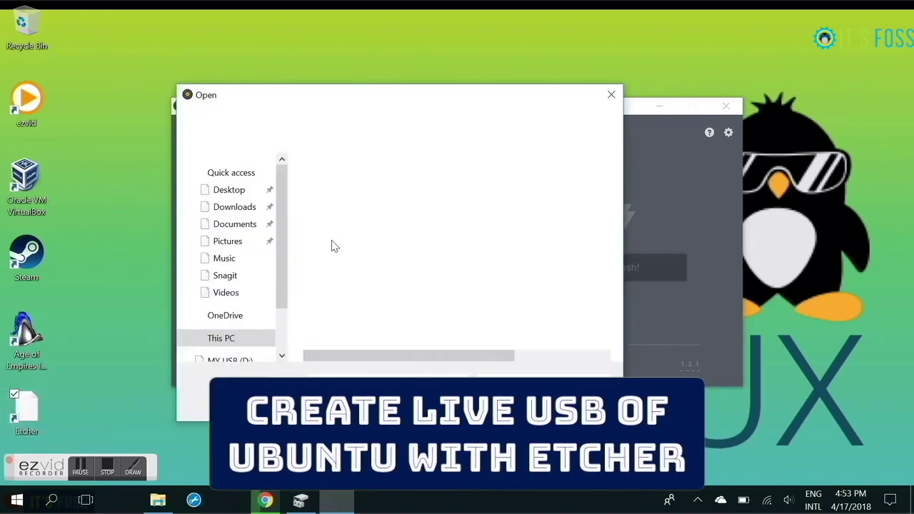
left_click(361, 188)
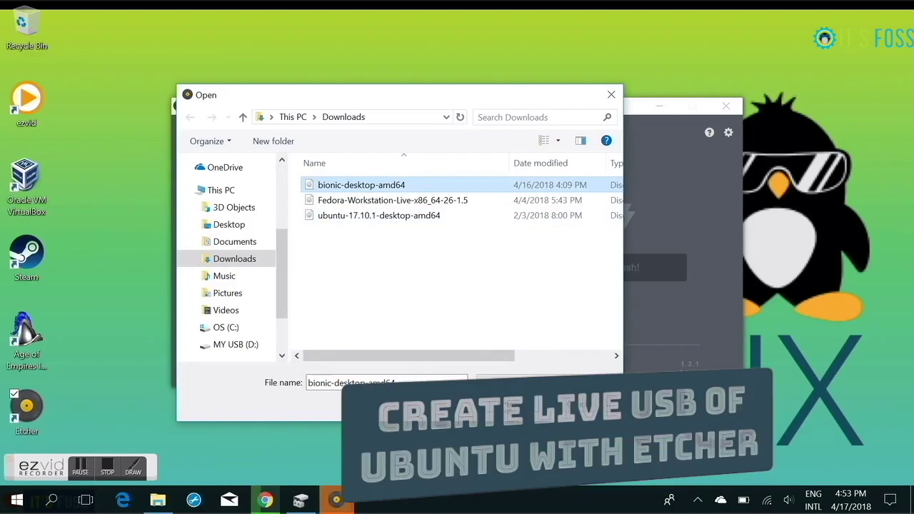
left_click(508, 461)
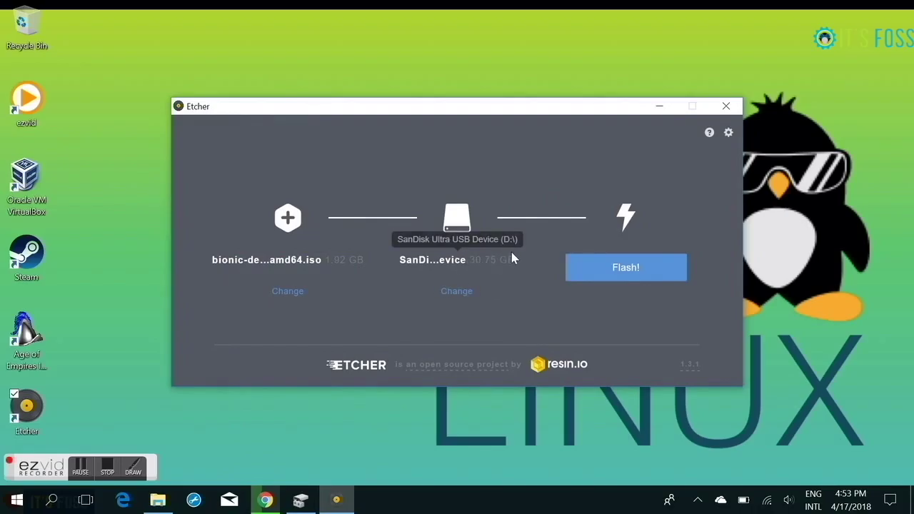
left_click(605, 268)
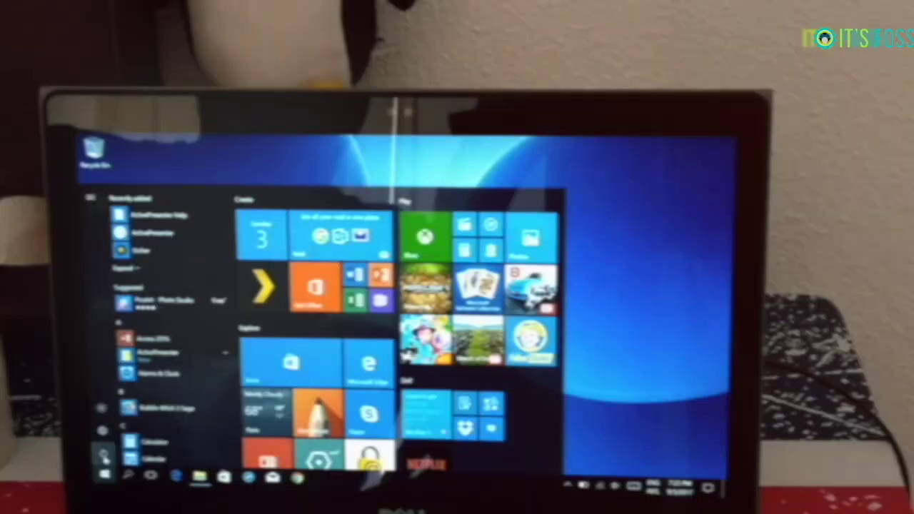
Restart the PC into its one-time boot menu and boot from the third UEFI entry, below Windows Boot Manager.
left_click(104, 454)
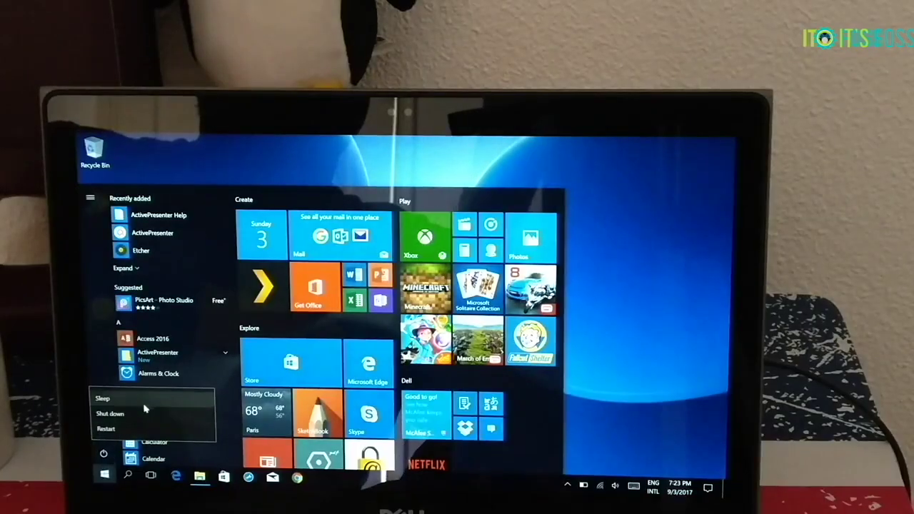
left_click(154, 429)
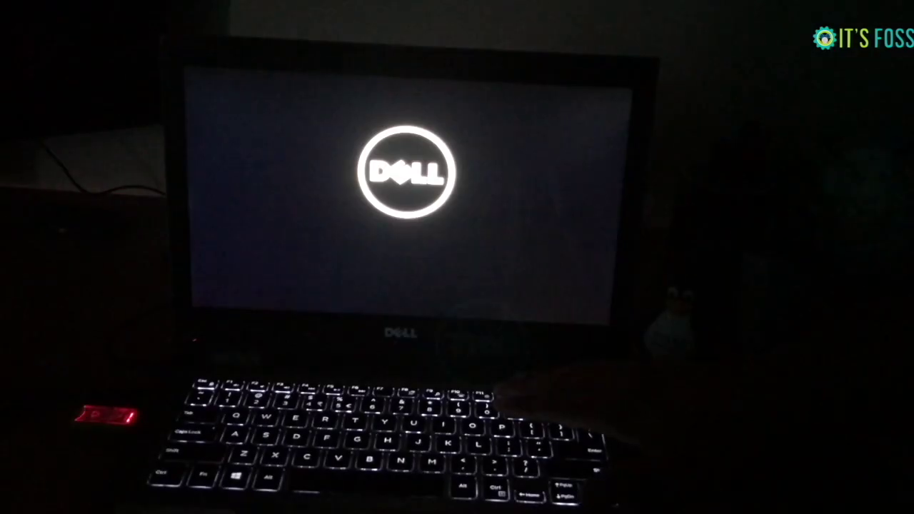
key("F12")
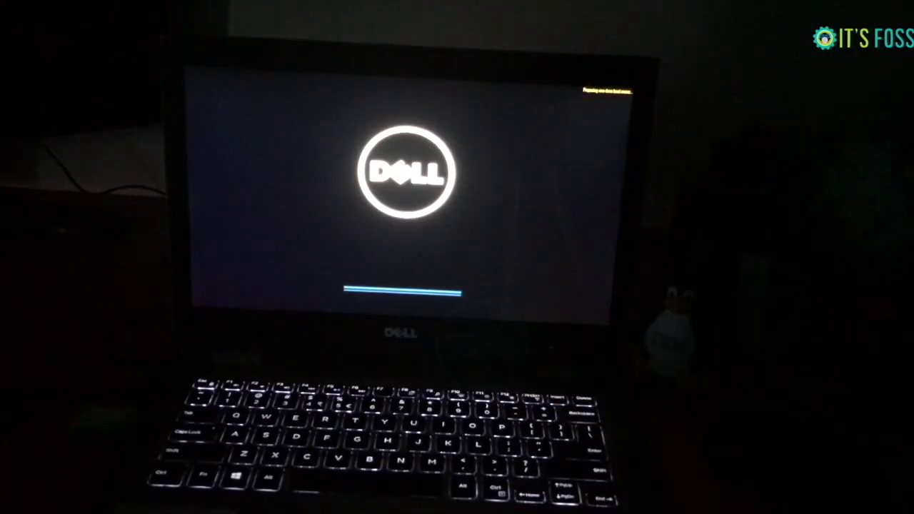
key("Down")
key("Down")
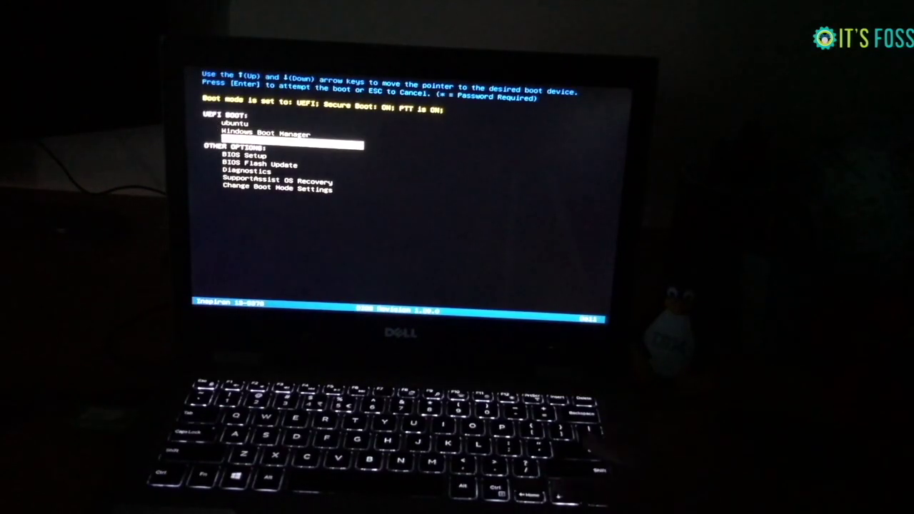
key("Return")
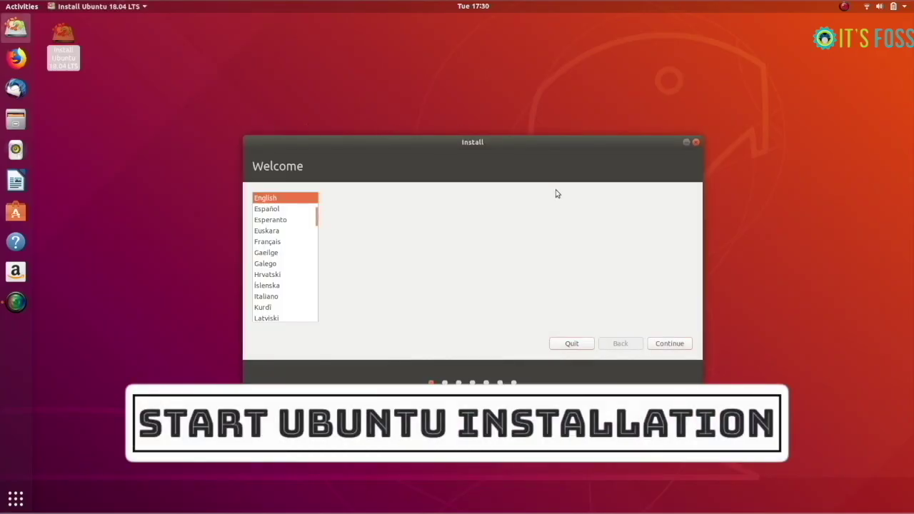
Set up a normal English installation with the English (US) keyboard and no update downloads, alongside Windows Boot Manager.
left_click(679, 345)
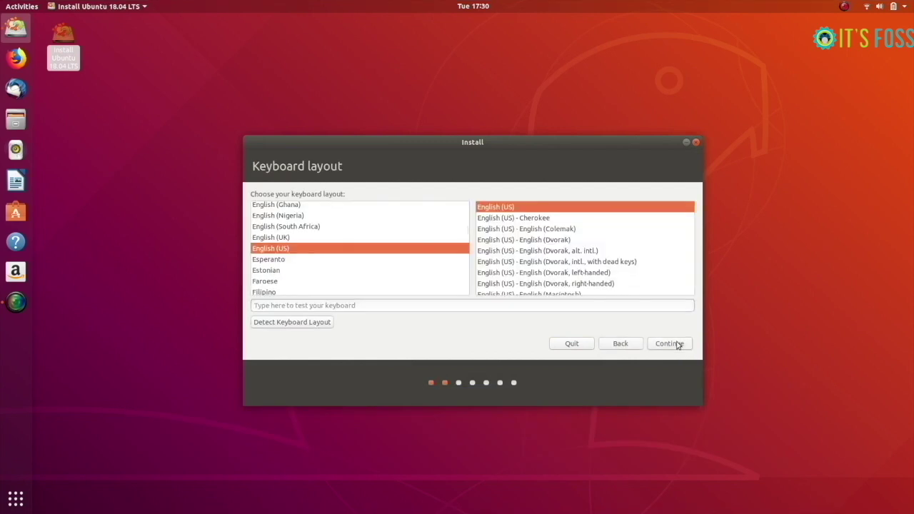
left_click(679, 346)
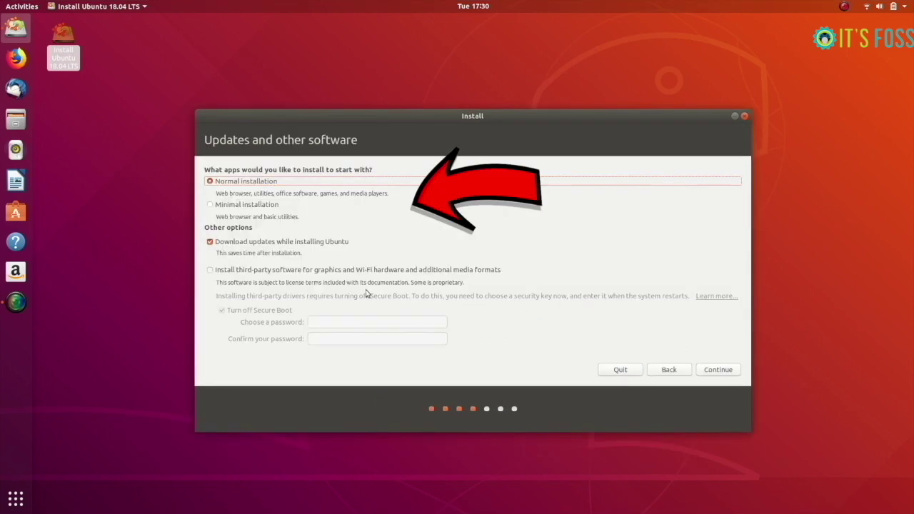
left_click(210, 242)
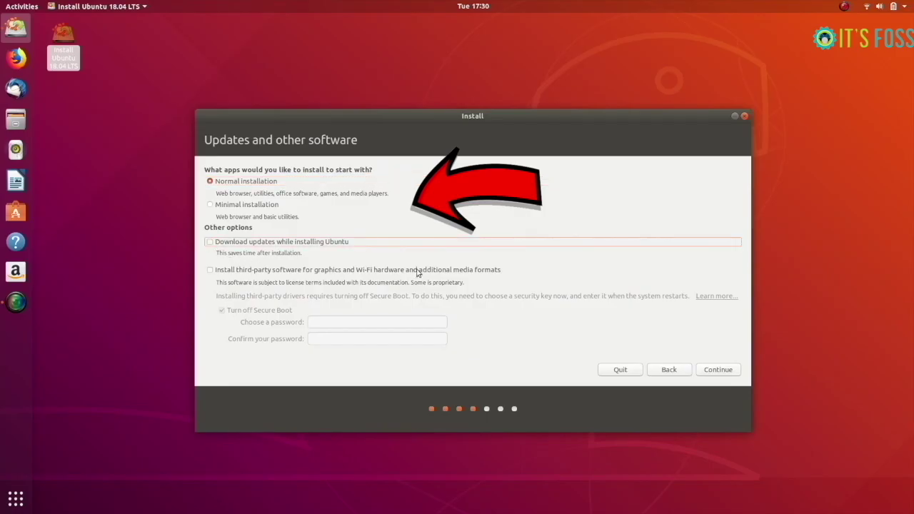
left_click(727, 371)
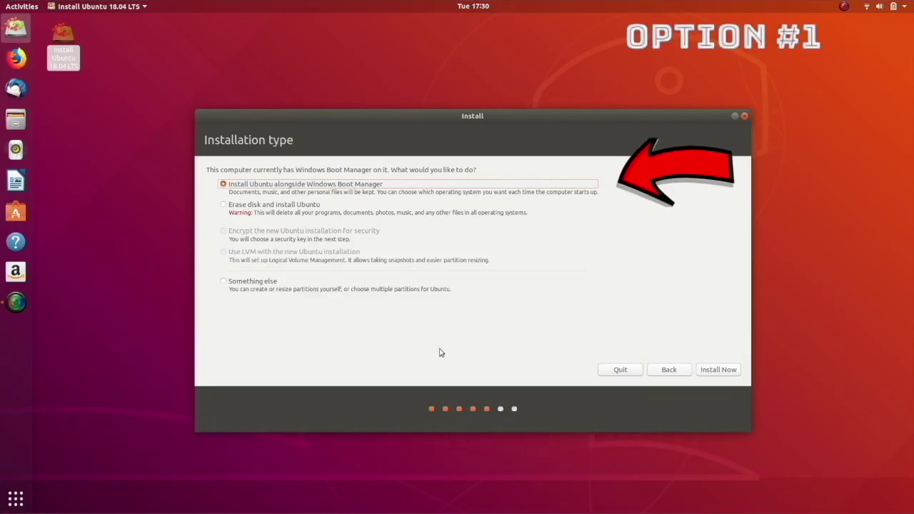
left_click(718, 371)
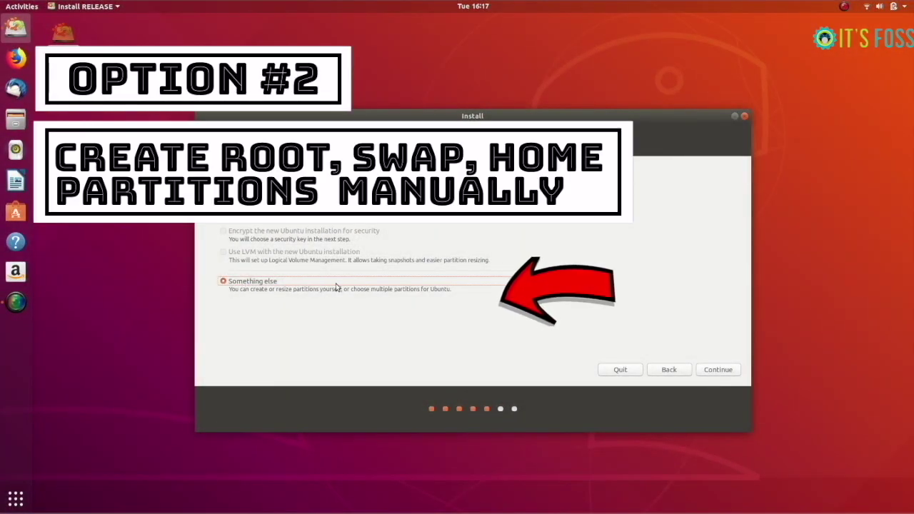
Proceed with the Something else installation type and delete the ext4 partition /dev/sda7 holding the Ubuntu development branch.
left_click(719, 370)
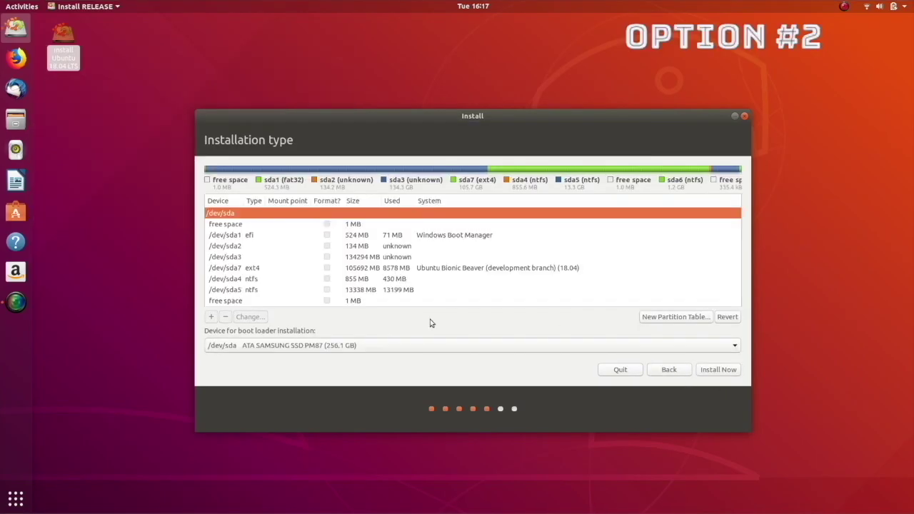
left_click(270, 270)
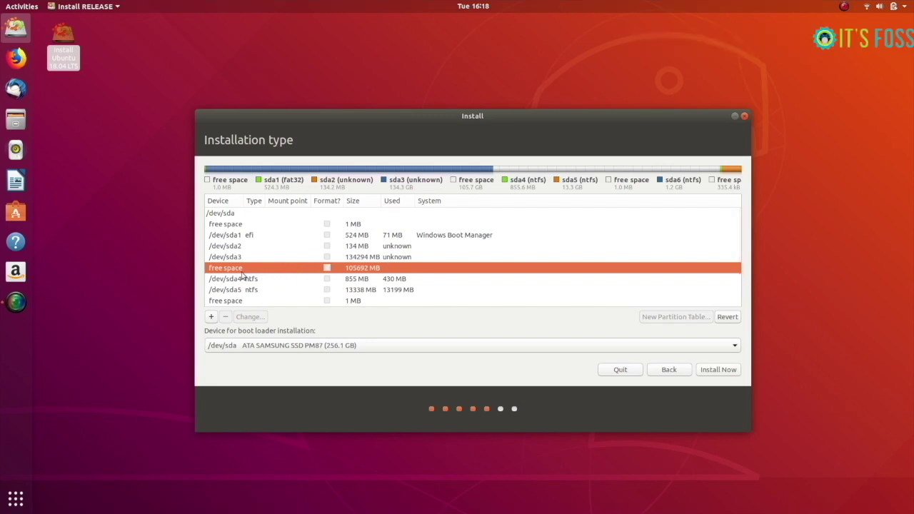
Create a 20692 MB logical Ext4 partition at the beginning of the free space with mount point /.
left_click(212, 317)
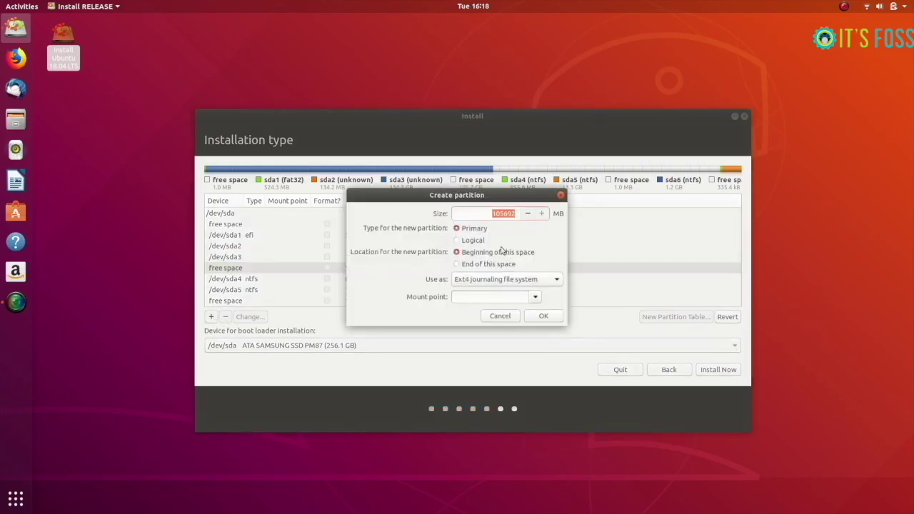
left_click(503, 215)
left_click(536, 297)
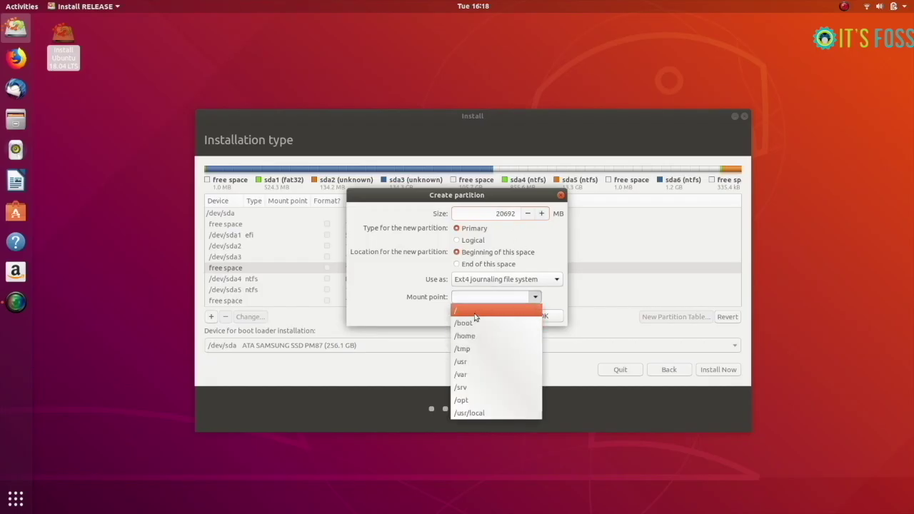
left_click(477, 311)
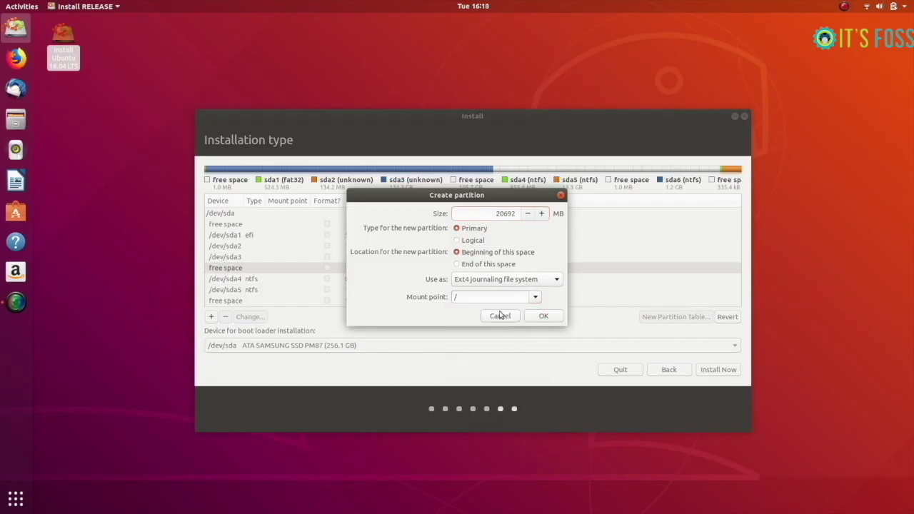
left_click(461, 241)
left_click(545, 319)
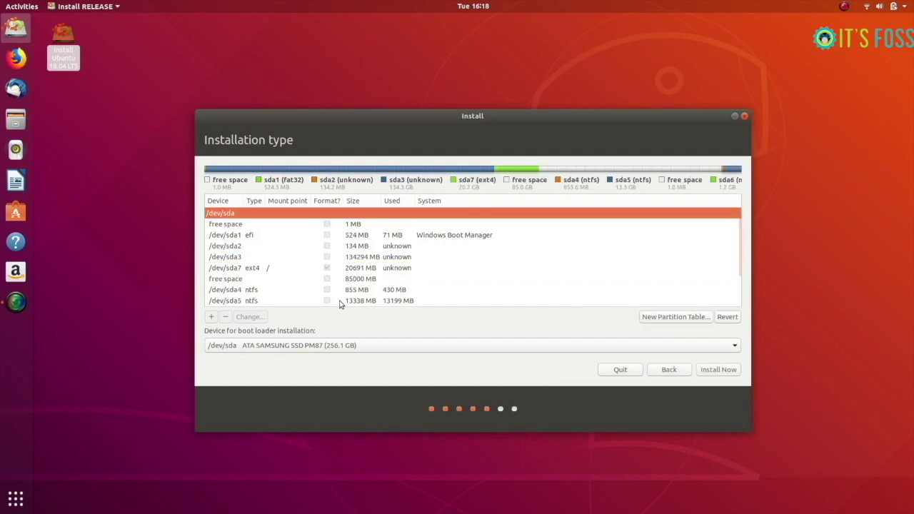
Create a 4000 MB logical swap area at the beginning of the free space that follows the root partition.
left_click(238, 281)
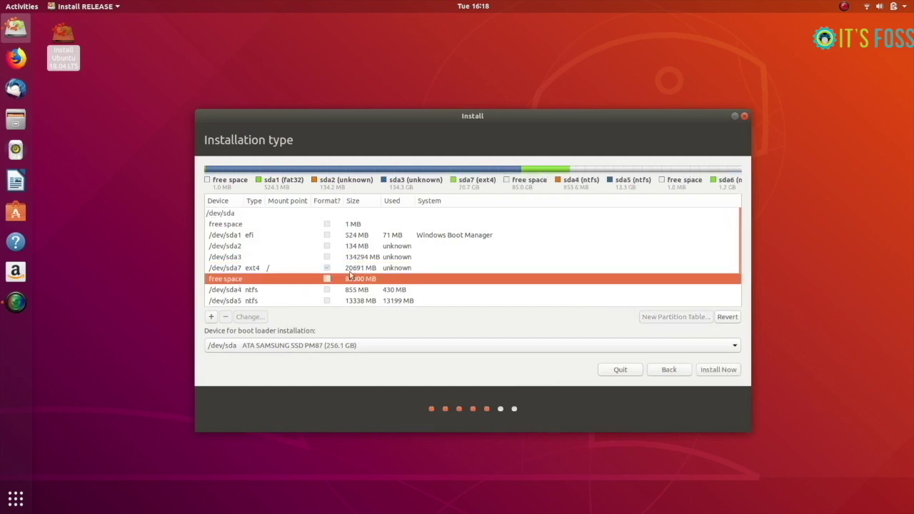
left_click(212, 317)
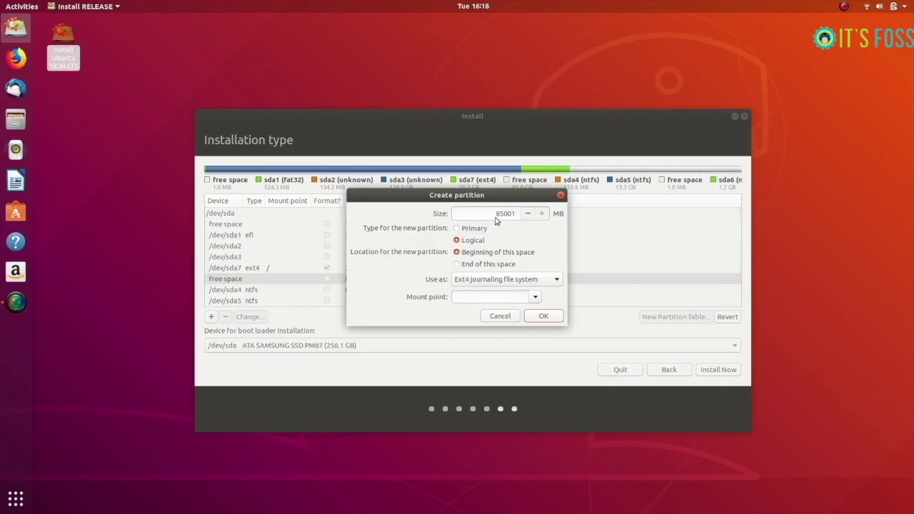
double_click(508, 215)
key("BackSpace")
left_click(555, 280)
left_click(486, 381)
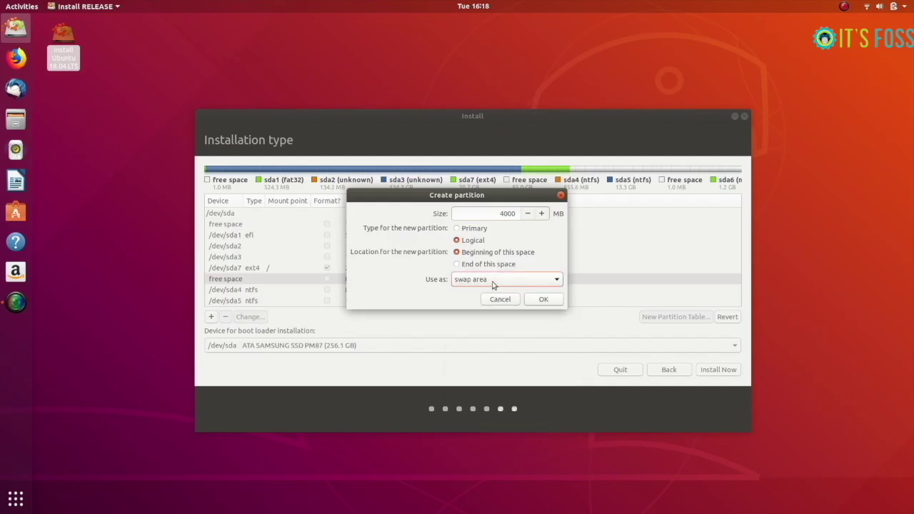
left_click(544, 300)
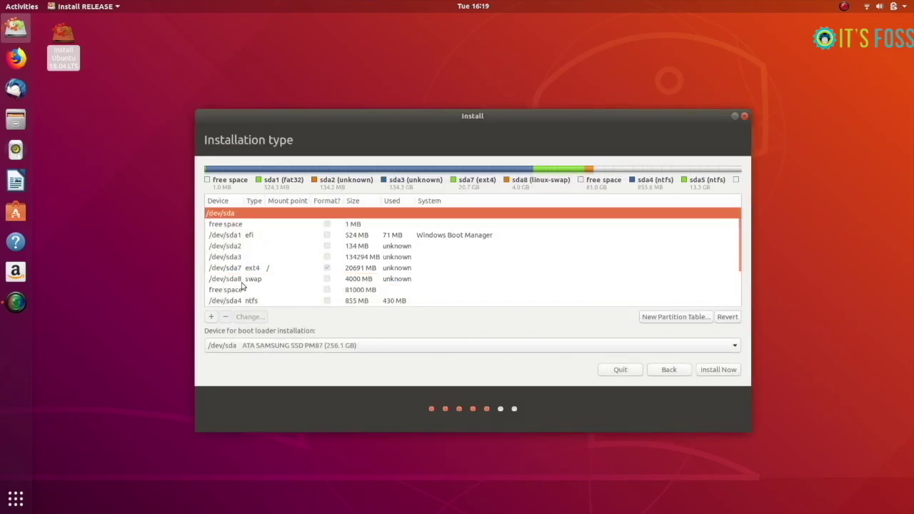
Create a logical Ext4 partition with mount point /home using all 81000 MB of the remaining free space.
left_click(245, 291)
left_click(211, 316)
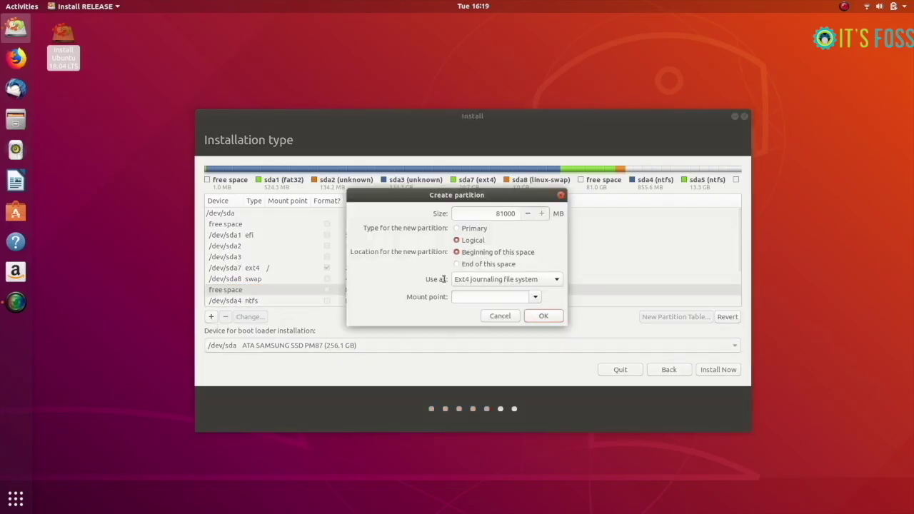
left_click(536, 296)
left_click(500, 334)
left_click(541, 320)
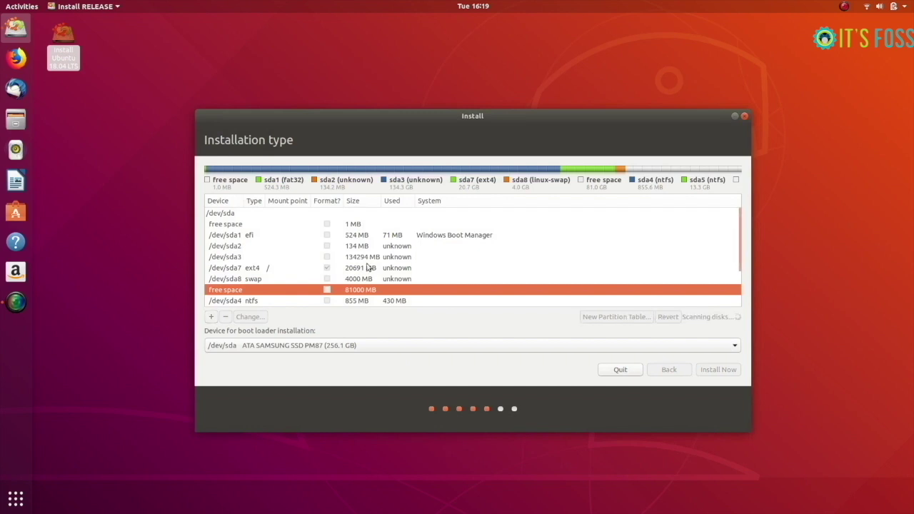
Review the root, swap and /home partitions and the pending disk changes, going back without writing them.
left_click(250, 269)
left_click(251, 279)
left_click(251, 290)
left_click(257, 269)
left_click(256, 280)
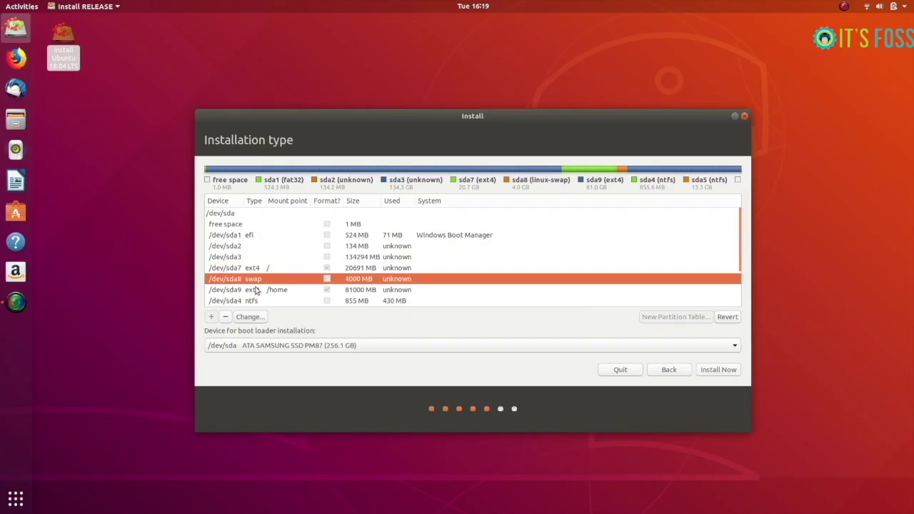
left_click(255, 291)
left_click(710, 370)
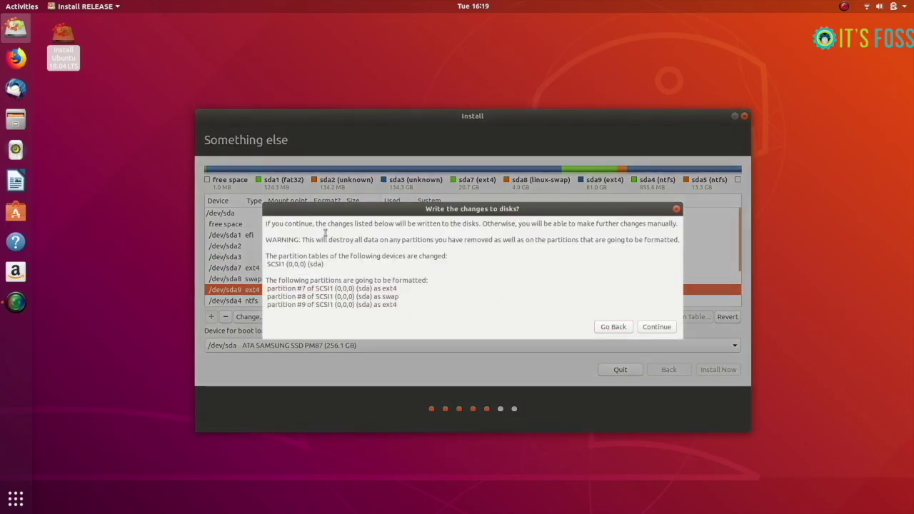
left_click(618, 326)
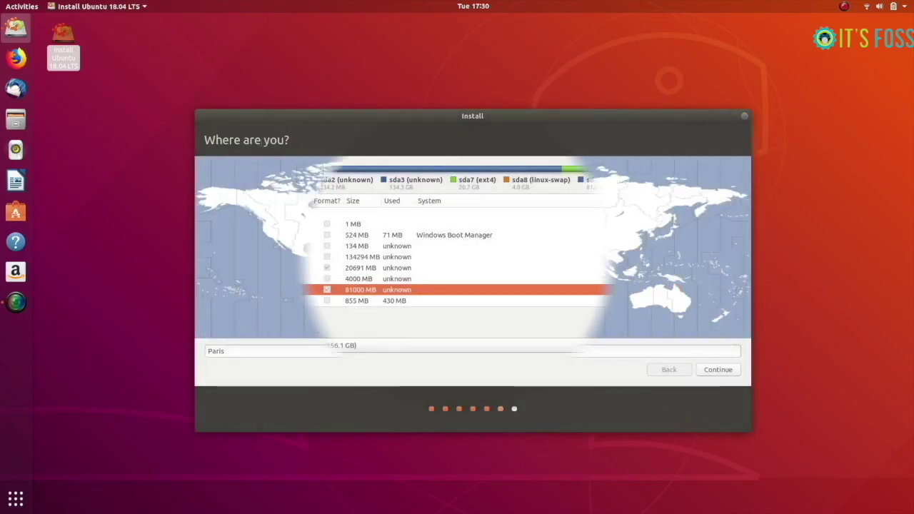
Accept Paris as the location, create the itsfoss user on the computer ubuntu-18-04 with an account password, and continue the installation.
left_click(716, 373)
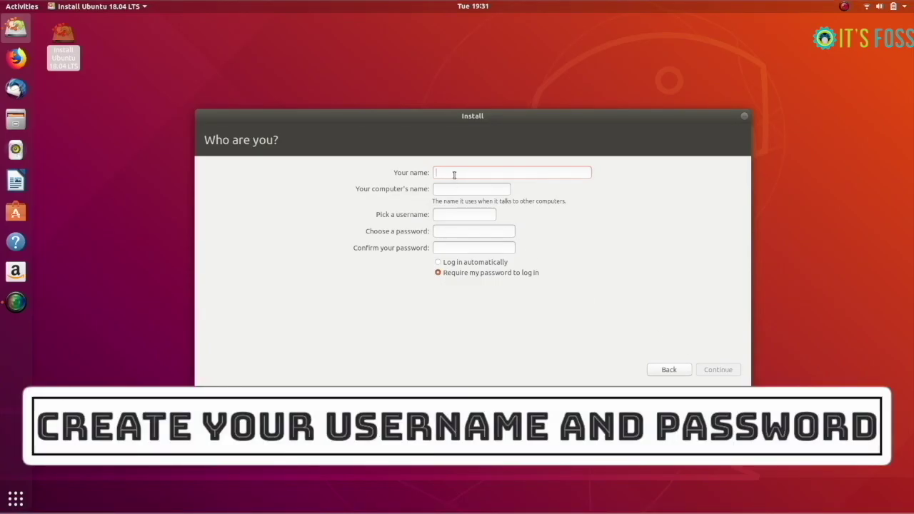
type("itsfoss")
key("Tab")
type("ubuntu-18-0")
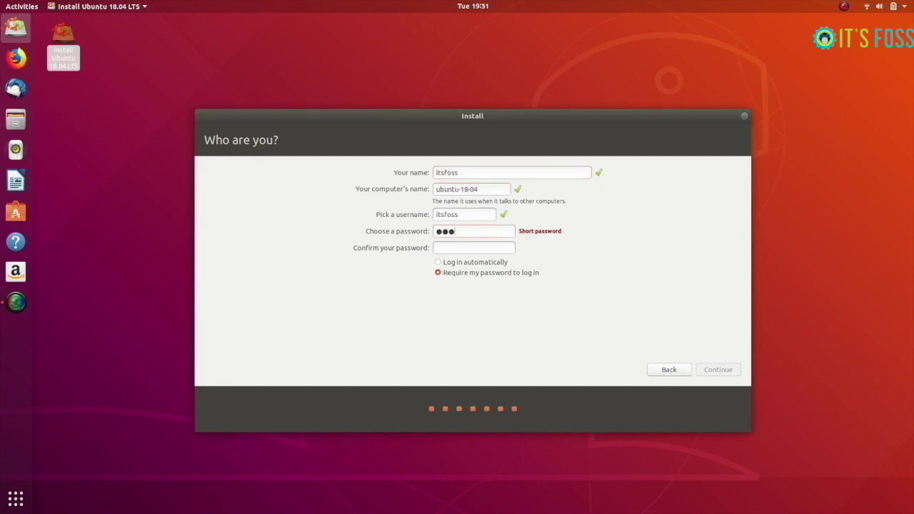
type("***")
left_click(727, 372)
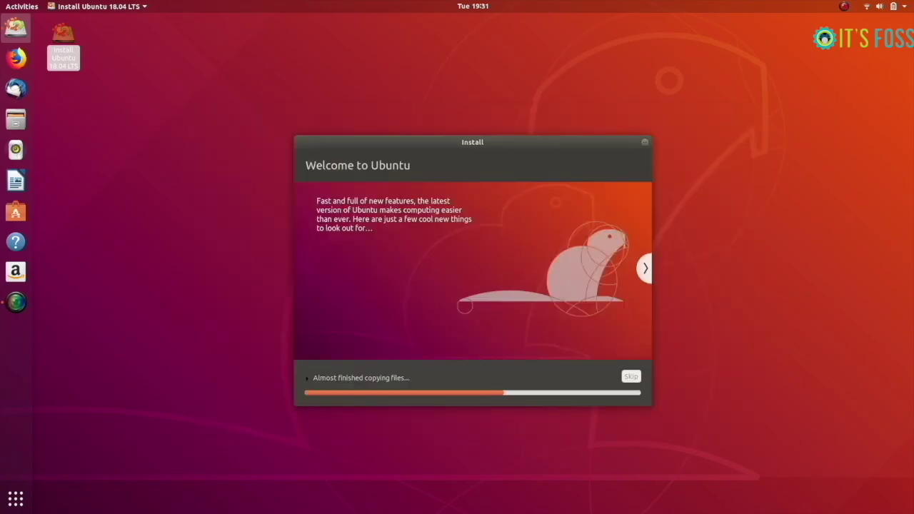